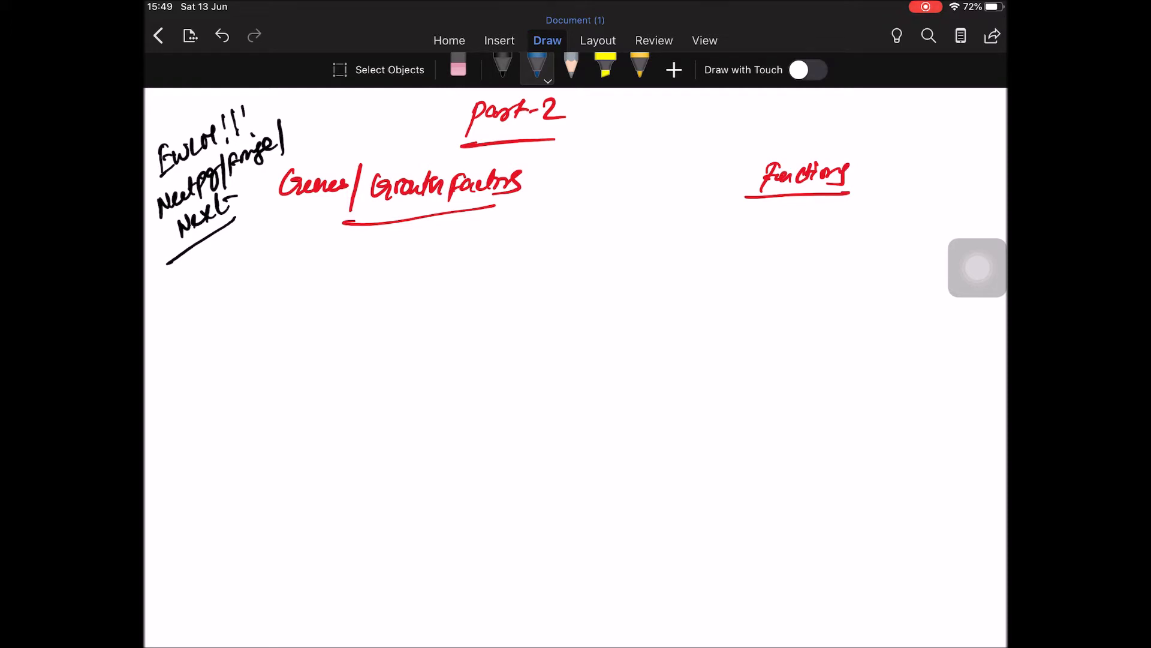
Handwrite '1. Mullerian Inhibiting F.' in blue in the left column.
drag(231, 254, 226, 274)
click(240, 263)
mouse_move(265, 273)
mouse_down()
mouse_move(371, 258)
mouse_move(493, 263)
mouse_up()
mouse_move(486, 252)
mouse_down()
mouse_move(511, 259)
mouse_move(495, 286)
mouse_up()
drag(538, 239, 525, 269)
drag(524, 256, 539, 254)
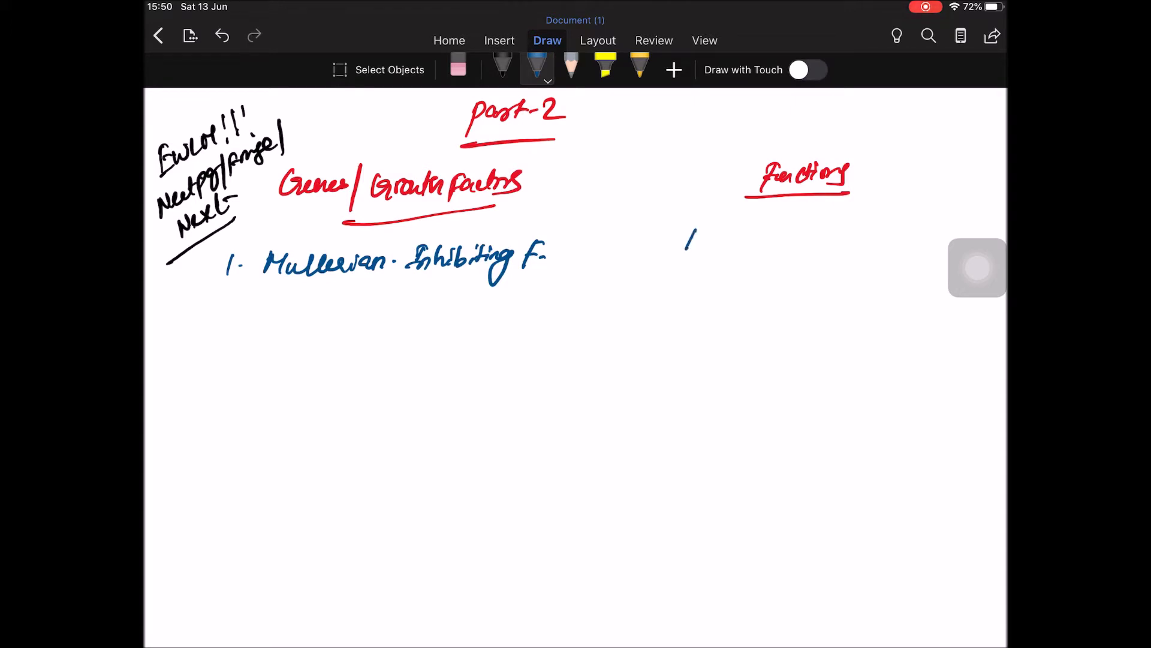
Write 'Regression of paramesonephric duct.' under Functions.
mouse_move(694, 232)
mouse_down()
mouse_move(725, 262)
mouse_move(749, 247)
mouse_move(828, 241)
mouse_move(838, 255)
mouse_up()
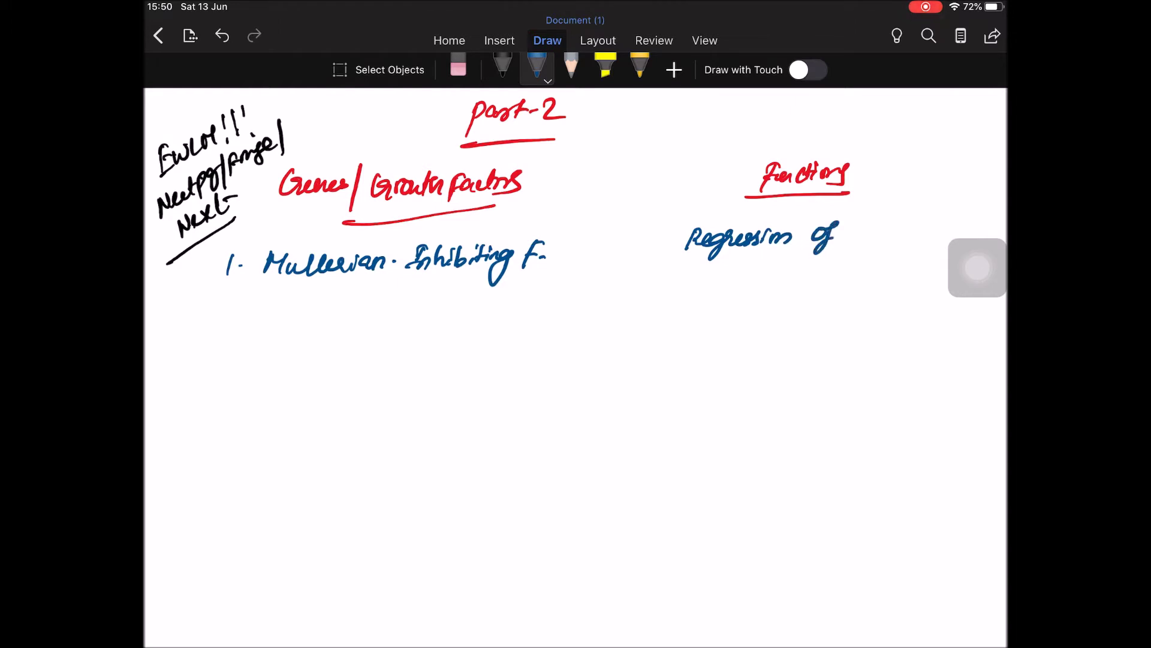
drag(698, 261, 716, 289)
mouse_move(706, 261)
mouse_down()
mouse_move(725, 273)
mouse_move(875, 268)
mouse_up()
drag(875, 267, 890, 262)
mouse_move(820, 293)
mouse_down()
mouse_move(844, 279)
mouse_move(875, 297)
mouse_up()
drag(862, 287, 880, 287)
click(889, 292)
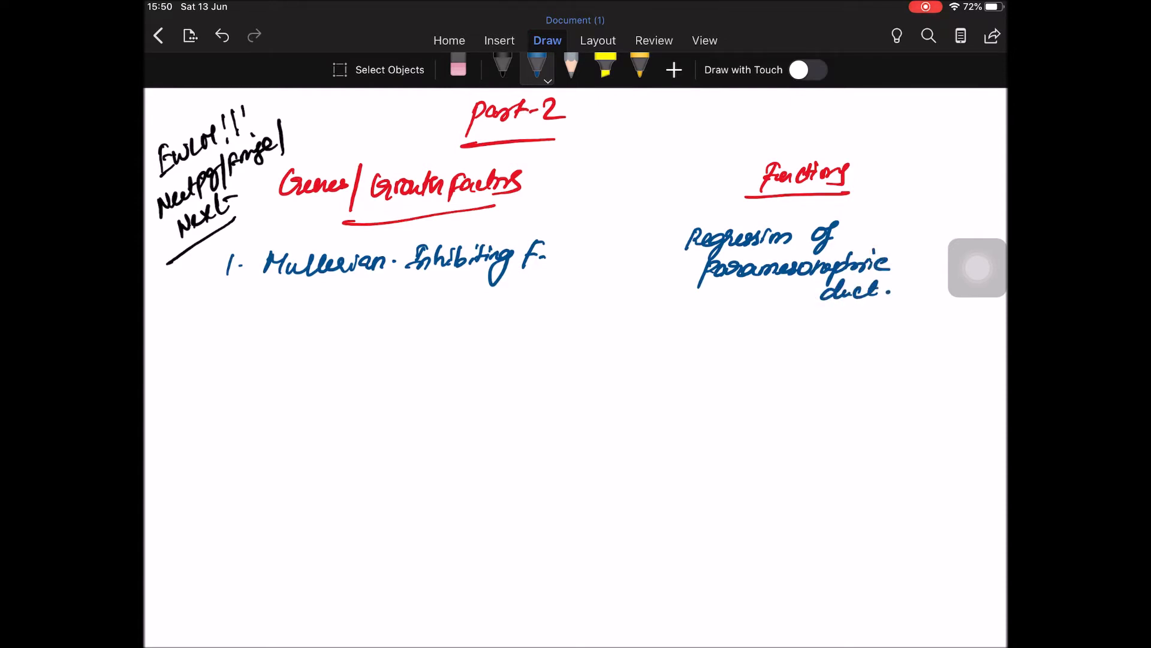
Handwrite '2. Fibroblast GrF (FGF)' below entry 1.
click(231, 361)
mouse_move(205, 354)
mouse_down()
mouse_move(266, 376)
mouse_move(294, 360)
mouse_up()
mouse_move(292, 363)
mouse_down()
mouse_move(301, 343)
mouse_move(323, 363)
mouse_move(369, 347)
mouse_move(428, 355)
mouse_move(442, 340)
mouse_up()
click(381, 352)
drag(441, 338, 453, 349)
mouse_move(358, 388)
mouse_down()
mouse_move(346, 411)
mouse_move(387, 396)
mouse_up()
mouse_move(394, 380)
mouse_down()
mouse_move(392, 398)
mouse_move(409, 393)
mouse_move(414, 405)
mouse_up()
drag(335, 386, 361, 423)
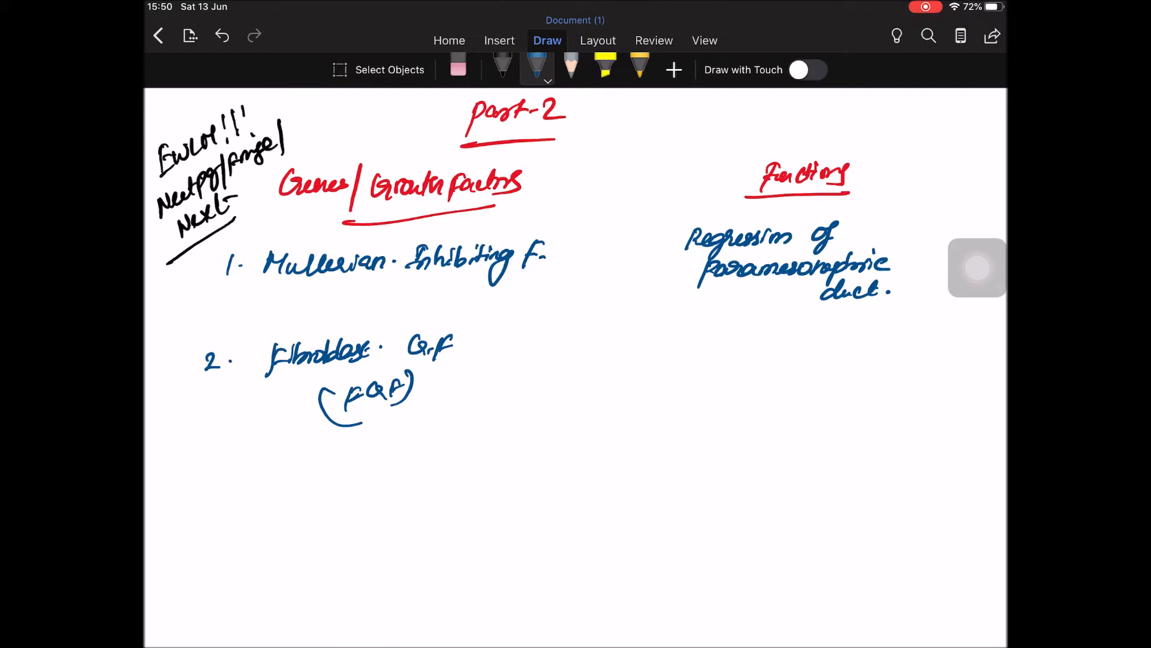
List its functions: mesoderm diff, angiogenesis, growth of axon, limb length, brain, genital tubercle outgrowth.
mouse_move(664, 330)
mouse_down()
mouse_move(690, 347)
mouse_move(764, 344)
mouse_move(809, 322)
mouse_move(826, 324)
mouse_move(818, 335)
mouse_up()
drag(687, 383, 707, 365)
mouse_move(701, 371)
mouse_down()
mouse_move(728, 378)
mouse_move(730, 391)
mouse_move(752, 378)
mouse_move(773, 389)
mouse_move(824, 371)
mouse_move(820, 380)
mouse_up()
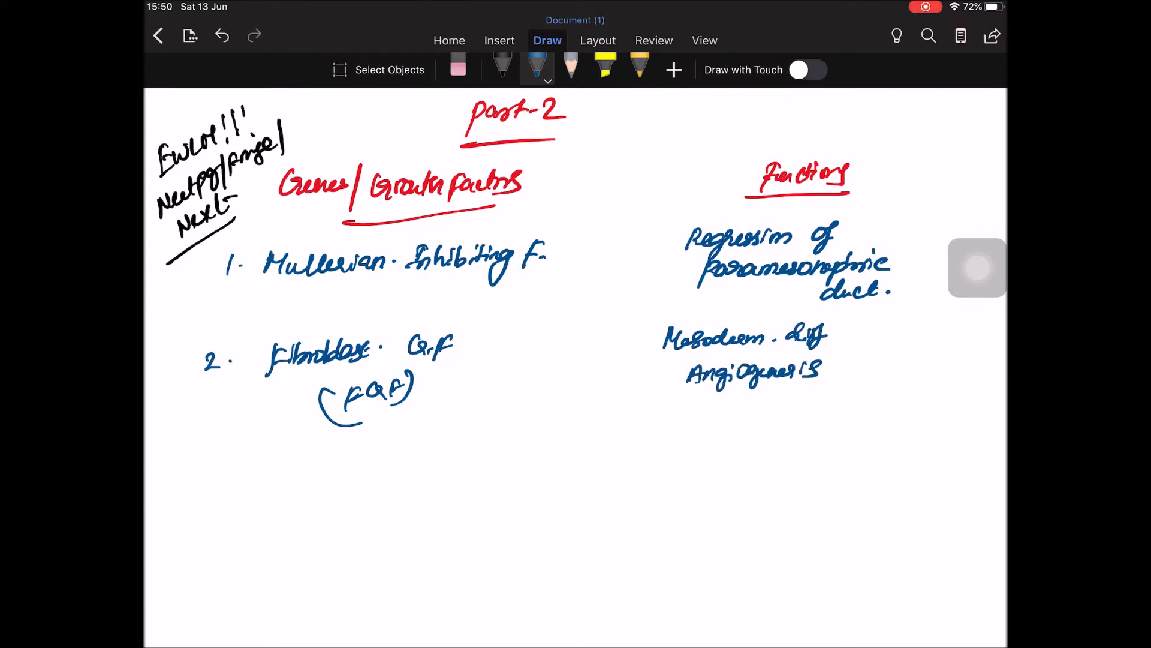
mouse_move(695, 405)
mouse_down()
mouse_move(702, 422)
mouse_move(728, 424)
mouse_move(783, 401)
mouse_move(775, 432)
mouse_up()
drag(788, 409, 844, 403)
mouse_move(687, 443)
mouse_down()
mouse_move(705, 463)
mouse_move(809, 442)
mouse_move(828, 448)
mouse_up()
mouse_move(676, 478)
mouse_down()
mouse_move(745, 500)
mouse_move(833, 462)
mouse_up()
mouse_move(679, 512)
mouse_down()
mouse_move(692, 521)
mouse_move(714, 510)
mouse_move(730, 535)
mouse_move(753, 509)
mouse_move(812, 497)
mouse_move(800, 533)
mouse_move(883, 486)
mouse_move(939, 476)
mouse_up()
drag(930, 491, 953, 484)
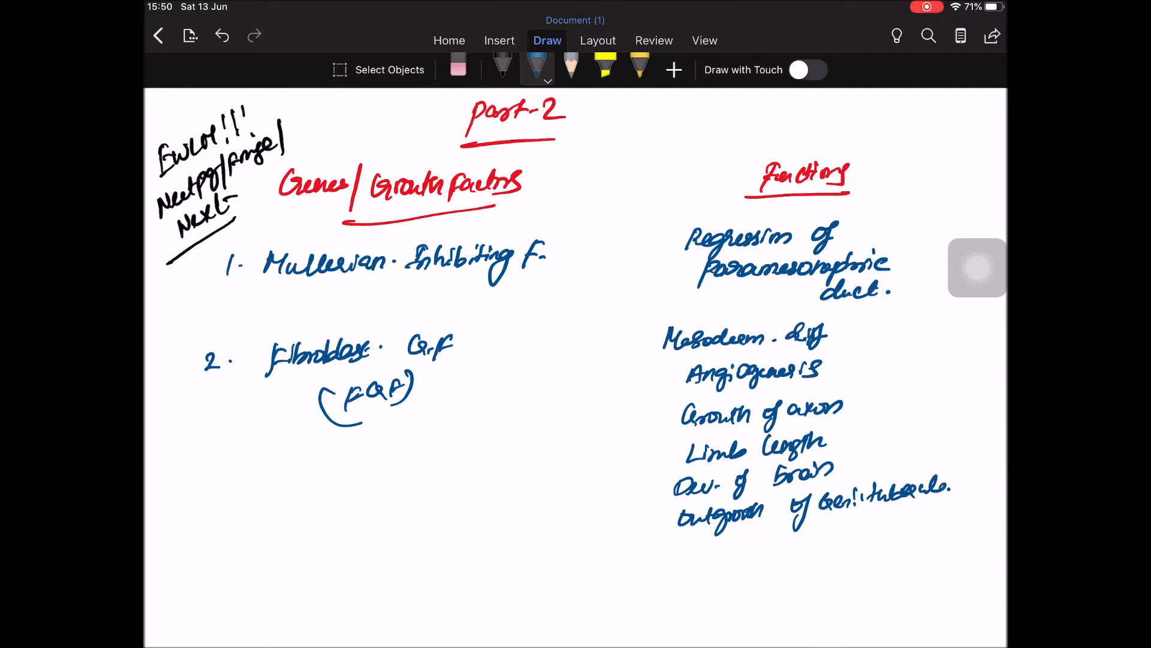
scroll(576, 360, down, 3)
scroll(575, 360, down, 3)
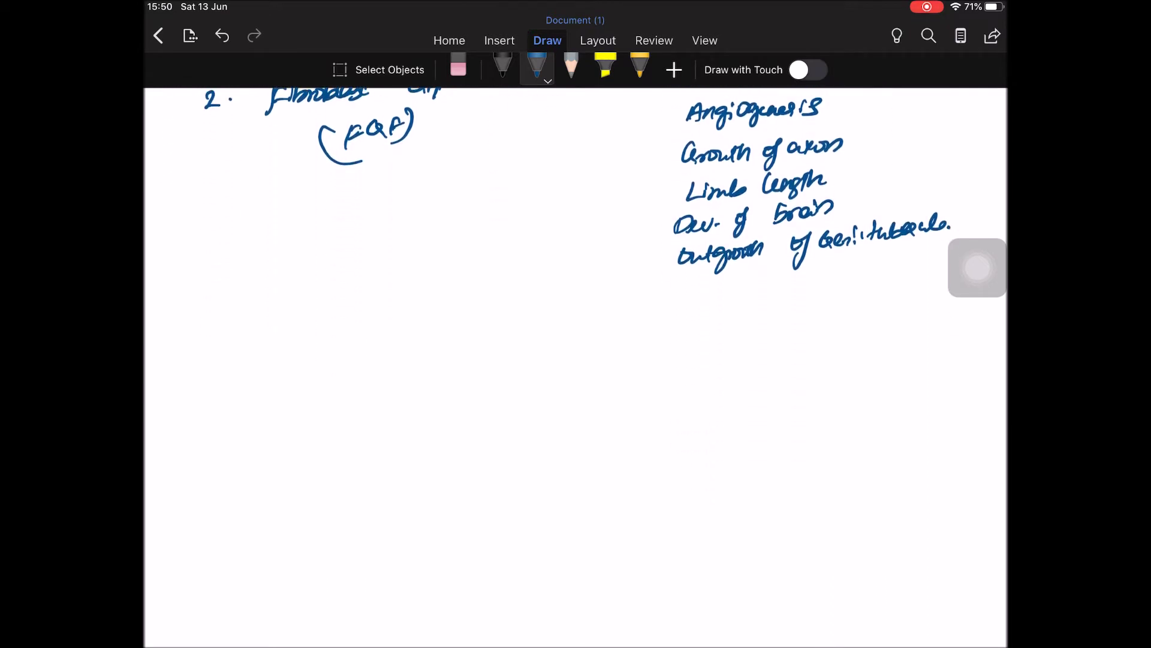
Handwrite '3. Lefty' with the function 'Deter. of body asymmetry.'.
drag(211, 347, 216, 358)
mouse_move(279, 335)
mouse_down()
mouse_move(308, 371)
mouse_move(321, 351)
mouse_move(332, 374)
mouse_up()
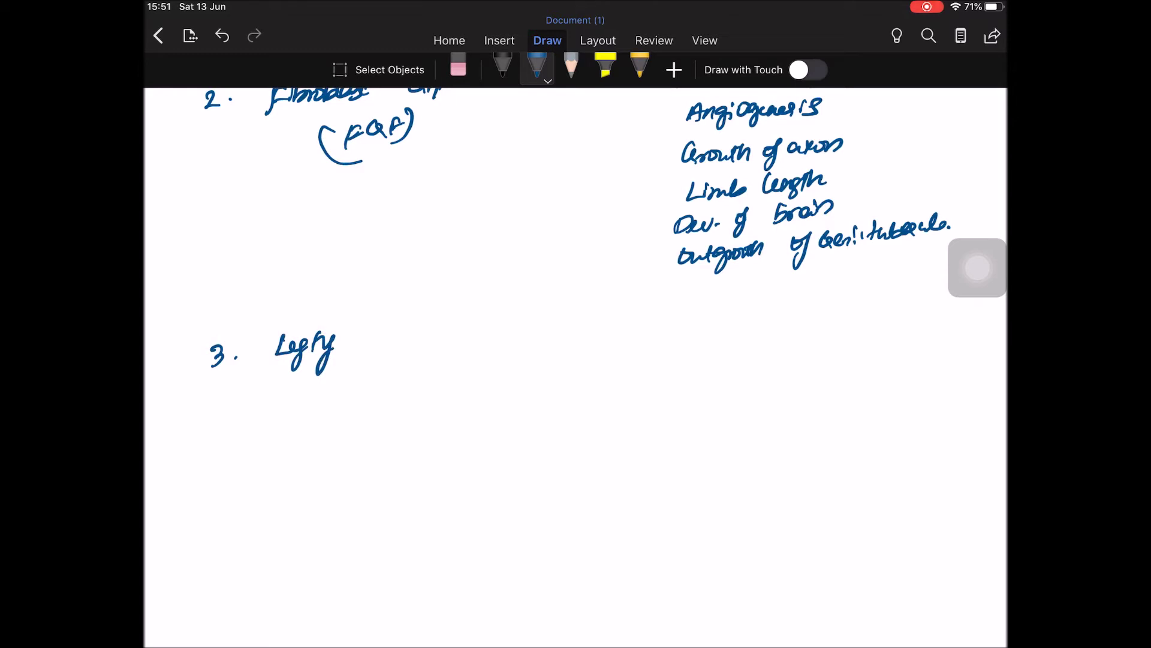
mouse_move(667, 319)
mouse_down()
mouse_move(686, 337)
mouse_move(720, 333)
mouse_up()
drag(711, 321, 763, 343)
mouse_move(792, 308)
mouse_down()
mouse_move(808, 326)
mouse_move(838, 319)
mouse_move(851, 338)
mouse_up()
mouse_move(772, 349)
mouse_down()
mouse_move(788, 364)
mouse_move(806, 356)
mouse_move(803, 376)
mouse_move(857, 353)
mouse_move(871, 373)
mouse_up()
click(882, 356)
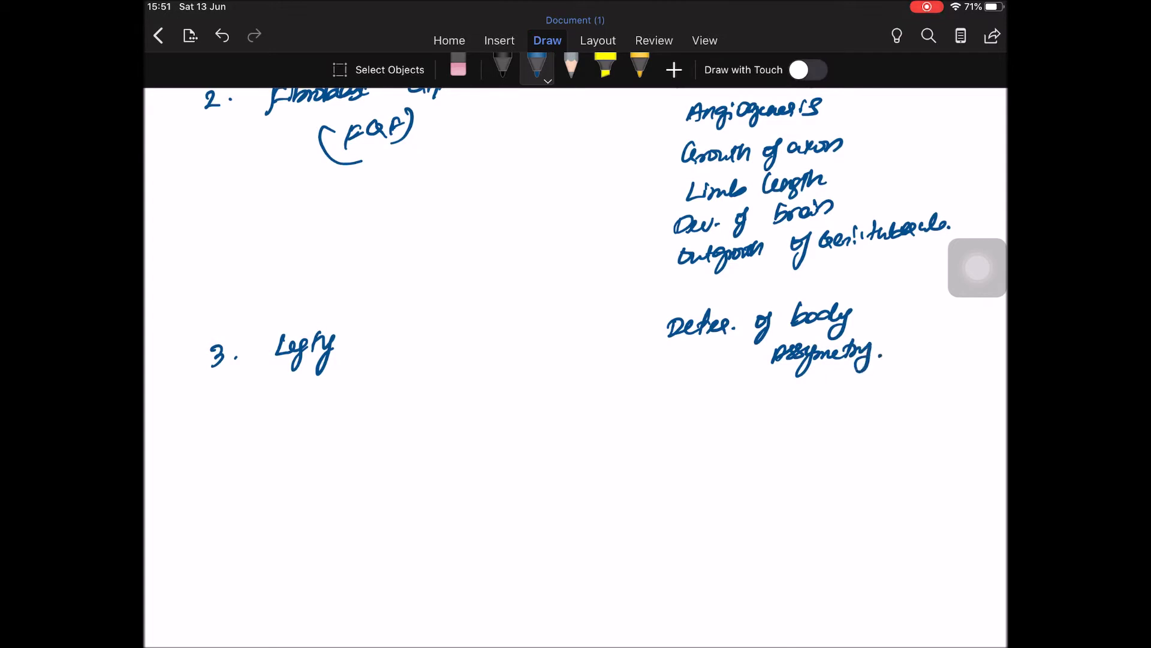
scroll(576, 360, down, 5)
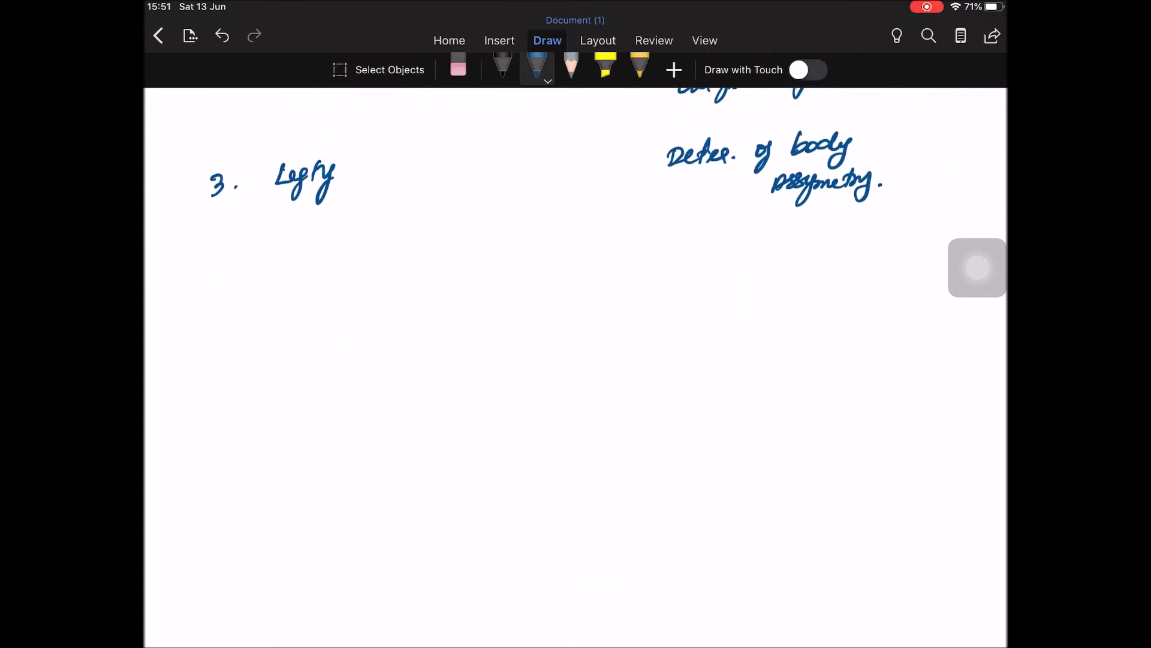
Write '4. Homeobox (Hox)' with its function of organizing structures craniocaudally.
drag(215, 295, 220, 311)
mouse_move(224, 302)
mouse_down()
mouse_move(288, 319)
mouse_move(352, 298)
mouse_move(465, 310)
mouse_up()
mouse_move(661, 261)
mouse_down()
mouse_move(698, 261)
mouse_move(682, 289)
mouse_move(731, 269)
mouse_move(827, 261)
mouse_move(853, 244)
mouse_move(873, 258)
mouse_move(908, 255)
mouse_up()
mouse_move(657, 299)
mouse_down()
mouse_move(655, 316)
mouse_move(901, 288)
mouse_up()
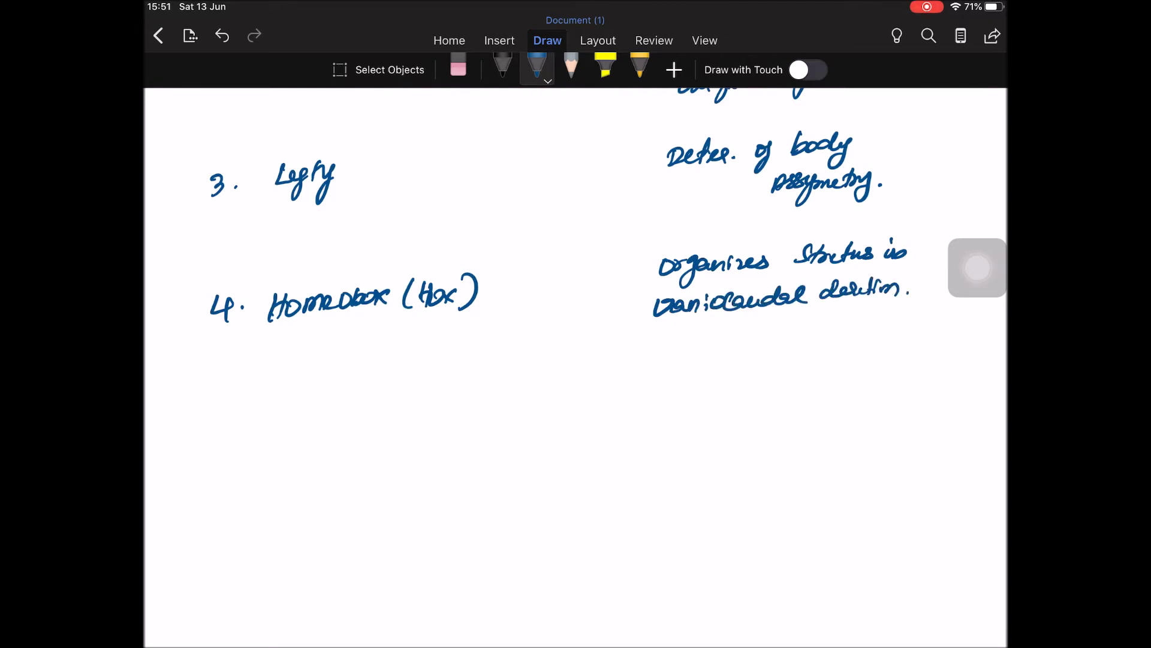
Write 'Mis-expression of HOX B8' below the Hox function.
mouse_move(648, 354)
mouse_down()
mouse_move(649, 375)
mouse_move(705, 356)
mouse_up()
mouse_move(711, 358)
mouse_down()
mouse_move(829, 337)
mouse_move(816, 358)
mouse_up()
mouse_move(851, 324)
mouse_down()
mouse_move(849, 343)
mouse_move(865, 326)
mouse_up()
drag(867, 332, 885, 342)
mouse_move(885, 328)
mouse_down()
mouse_move(875, 343)
mouse_move(912, 340)
mouse_up()
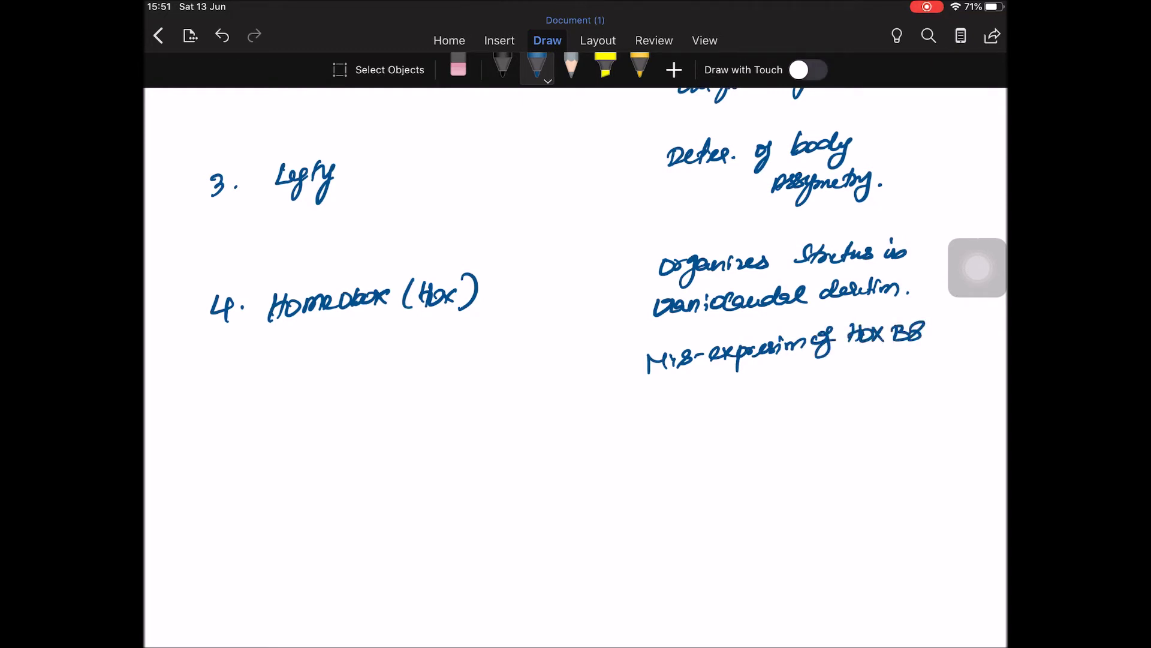
Draw a down arrow and note that it alters limb position.
mouse_move(772, 366)
mouse_down()
mouse_move(772, 385)
mouse_move(779, 373)
mouse_up()
drag(690, 405, 709, 420)
drag(712, 410, 732, 414)
mouse_move(737, 405)
mouse_down()
mouse_move(731, 416)
mouse_move(764, 414)
mouse_up()
drag(768, 396, 788, 403)
mouse_move(786, 395)
mouse_down()
mouse_move(812, 401)
mouse_move(835, 387)
mouse_up()
mouse_move(863, 372)
mouse_down()
mouse_move(862, 394)
mouse_move(905, 385)
mouse_up()
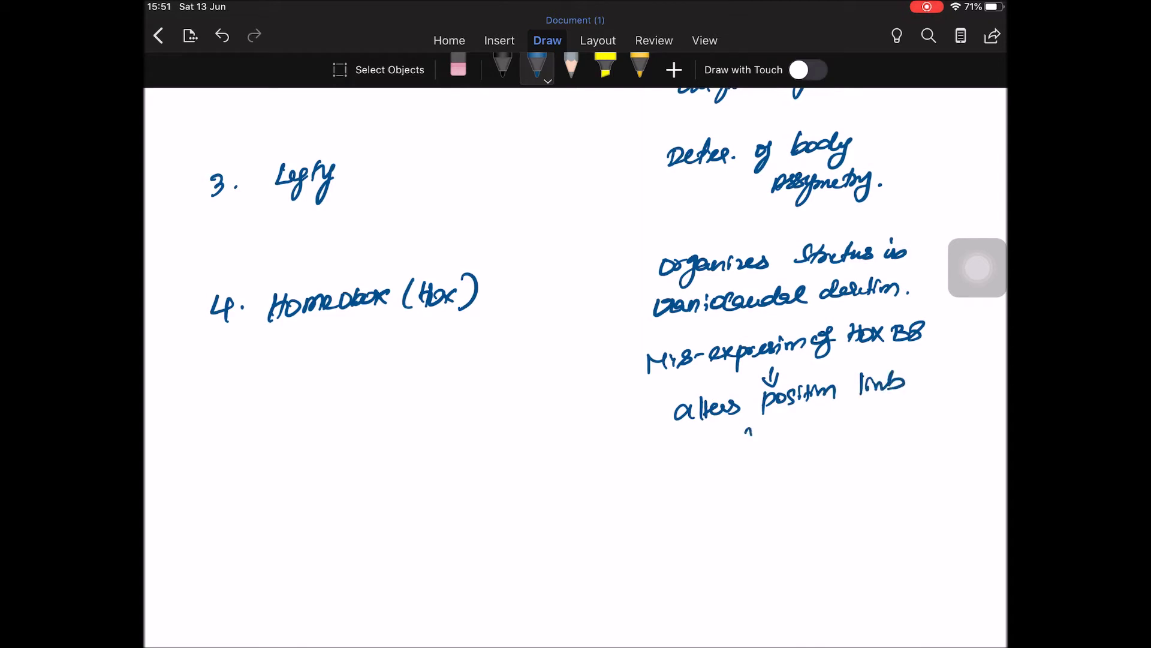
mouse_move(746, 428)
mouse_down()
mouse_move(779, 442)
mouse_move(852, 425)
mouse_move(854, 438)
mouse_up()
click(867, 430)
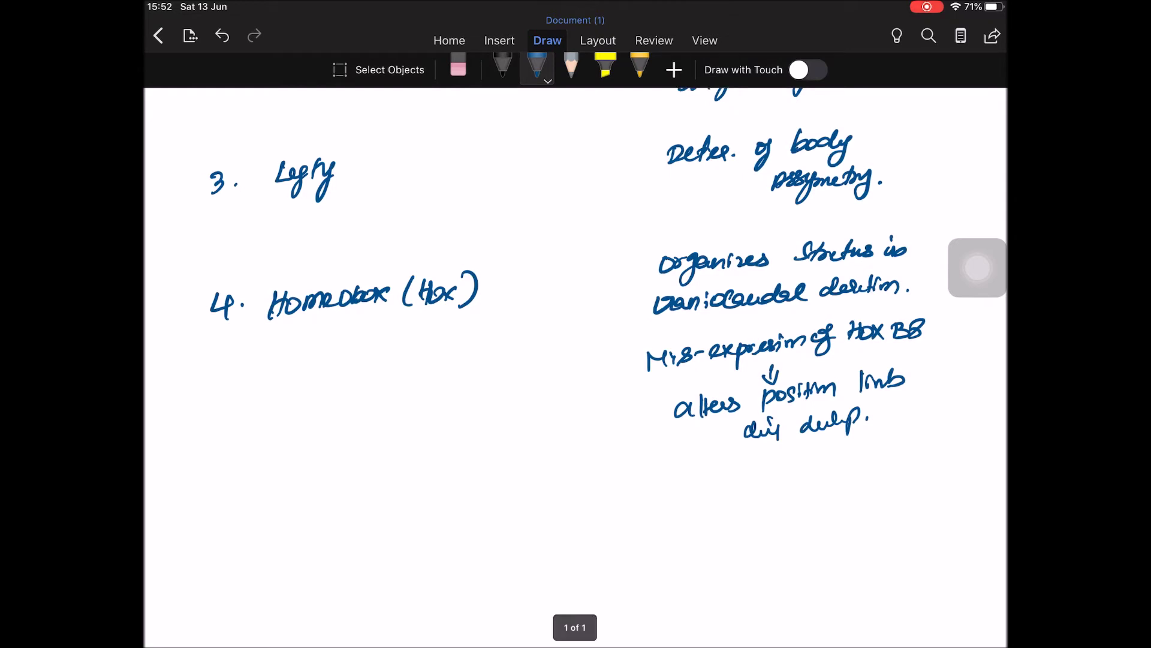
scroll(576, 360, down, 3)
Handwrite '5. Bone Morphogenetic factors (BMP)' as the next entry.
drag(235, 371, 239, 401)
mouse_move(237, 369)
mouse_down()
mouse_move(310, 384)
mouse_move(344, 363)
mouse_up()
mouse_move(355, 356)
mouse_down()
mouse_move(360, 372)
mouse_move(375, 369)
mouse_up()
drag(377, 361, 390, 356)
mouse_move(394, 352)
mouse_down()
mouse_move(450, 376)
mouse_move(475, 343)
mouse_move(500, 347)
mouse_move(451, 398)
mouse_up()
drag(458, 385, 488, 381)
drag(482, 376, 515, 387)
mouse_move(358, 432)
mouse_down()
mouse_move(374, 457)
mouse_move(399, 425)
mouse_up()
drag(392, 451, 416, 418)
mouse_move(421, 429)
mouse_down()
mouse_move(444, 423)
mouse_move(440, 446)
mouse_up()
drag(360, 410, 374, 481)
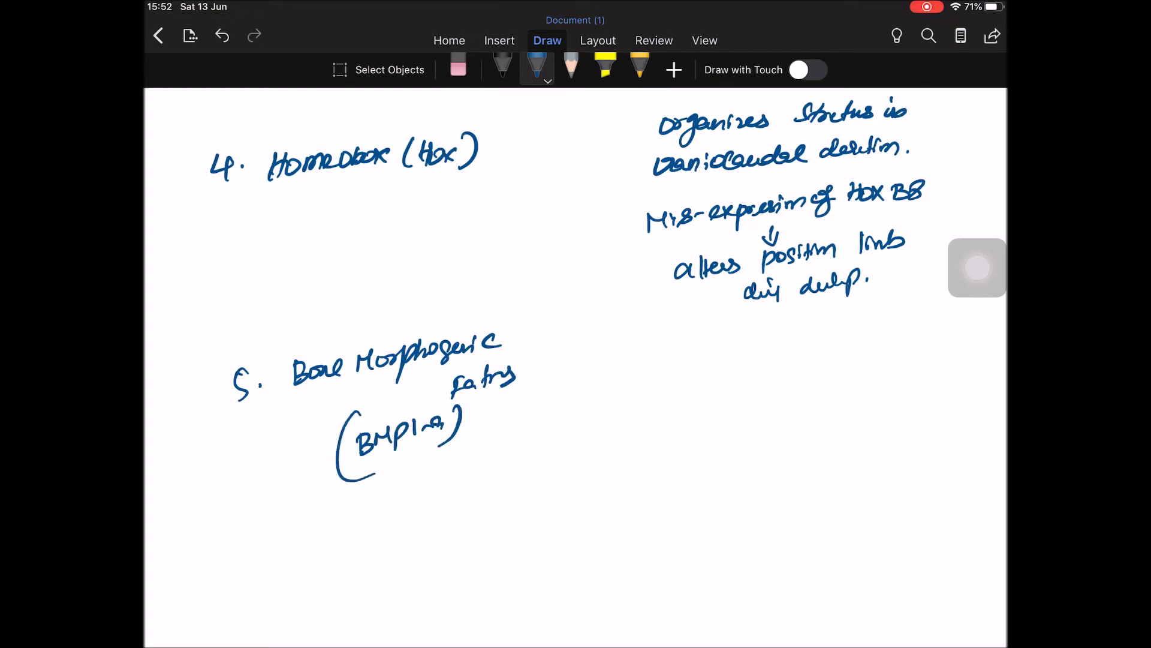
List BMP functions: bone formation, cell division, cell migration.
mouse_move(675, 340)
mouse_down()
mouse_move(683, 358)
mouse_move(734, 362)
mouse_up()
drag(738, 350, 813, 351)
mouse_move(681, 387)
mouse_down()
mouse_move(673, 395)
mouse_move(699, 399)
mouse_up()
mouse_move(703, 376)
mouse_down()
mouse_move(709, 398)
mouse_move(720, 395)
mouse_up()
mouse_move(739, 375)
mouse_down()
mouse_move(737, 394)
mouse_move(826, 385)
mouse_up()
mouse_move(842, 375)
mouse_down()
mouse_move(869, 385)
mouse_move(891, 373)
mouse_up()
drag(895, 374, 918, 392)
drag(915, 378, 935, 385)
mouse_move(939, 365)
mouse_down()
mouse_move(943, 384)
mouse_move(967, 374)
mouse_up()
Add 'Apoptosis.' below cell division.
mouse_move(676, 443)
mouse_down()
mouse_move(693, 422)
mouse_move(696, 453)
mouse_up()
drag(698, 430, 728, 435)
mouse_move(729, 418)
mouse_down()
mouse_move(741, 432)
mouse_move(770, 429)
mouse_up()
drag(764, 412, 775, 426)
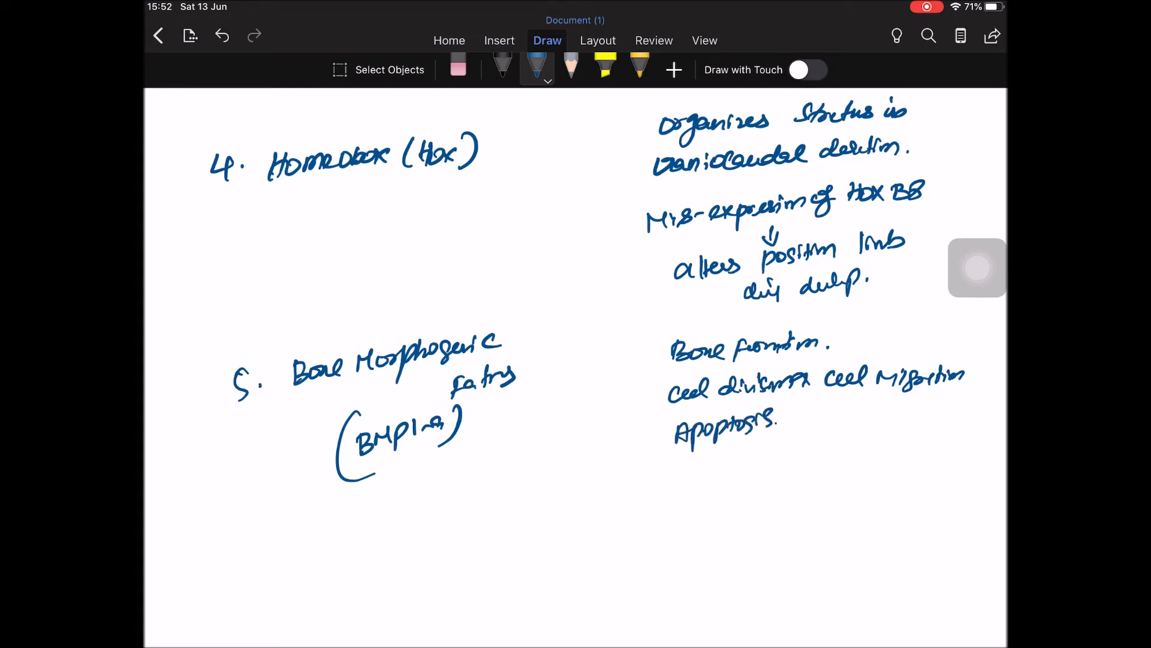
scroll(576, 367, down, 2)
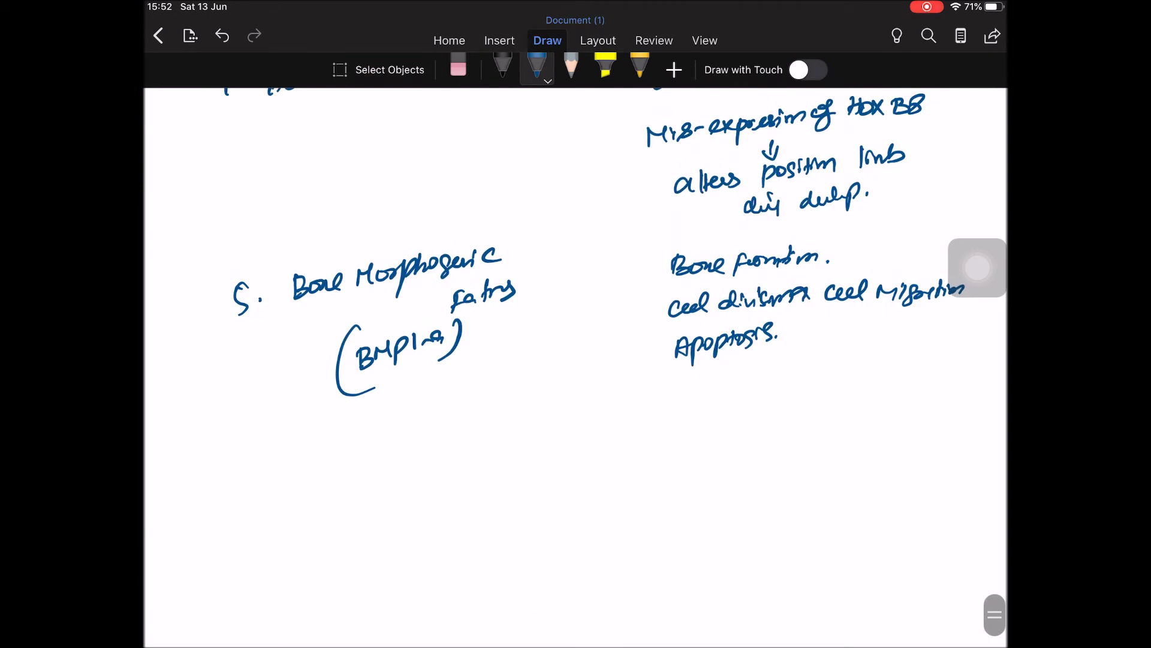
Write 'Sonic Hedgehog (SHH)' below the BMP entry.
drag(337, 457, 299, 475)
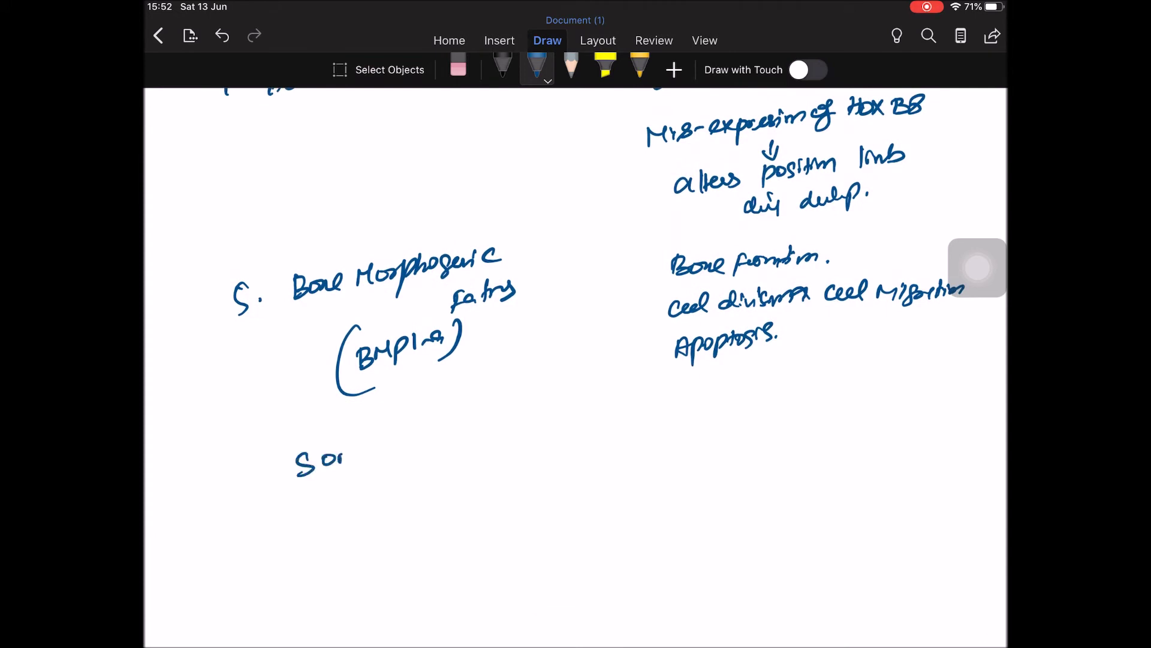
drag(369, 437, 370, 448)
mouse_move(380, 439)
mouse_down()
mouse_move(377, 453)
mouse_move(391, 452)
mouse_up()
mouse_move(400, 430)
mouse_down()
mouse_move(401, 448)
mouse_move(491, 407)
mouse_up()
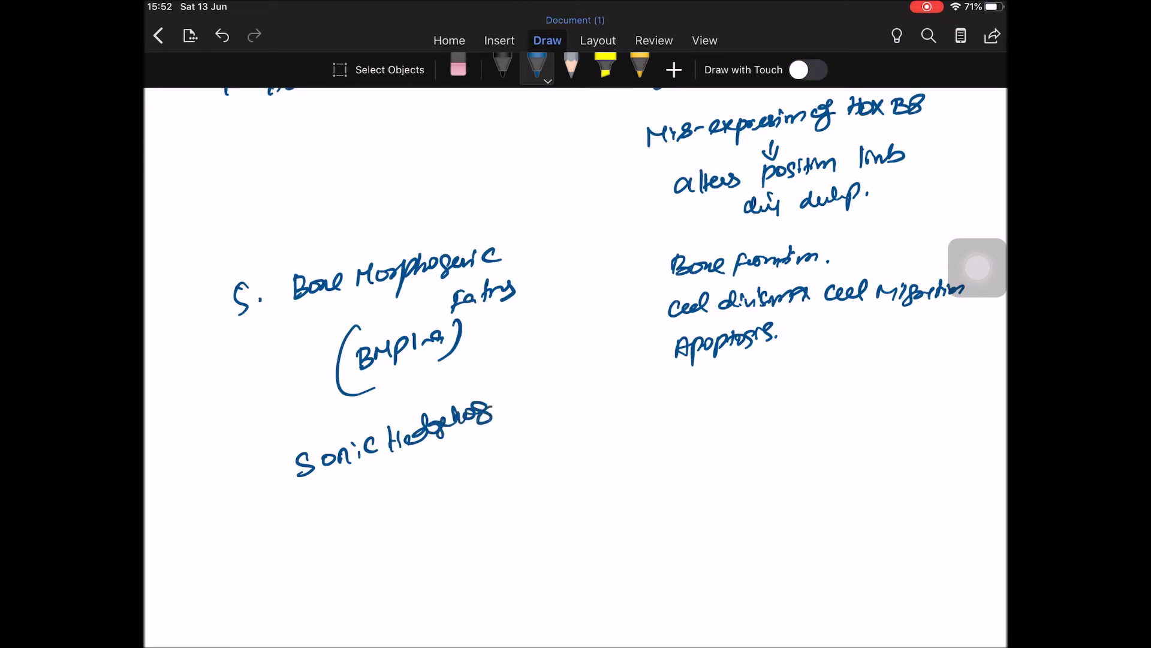
drag(389, 490, 378, 514)
mouse_move(397, 487)
mouse_down()
mouse_move(410, 502)
mouse_move(431, 491)
mouse_up()
mouse_move(436, 463)
mouse_down()
mouse_move(424, 507)
mouse_move(379, 534)
mouse_up()
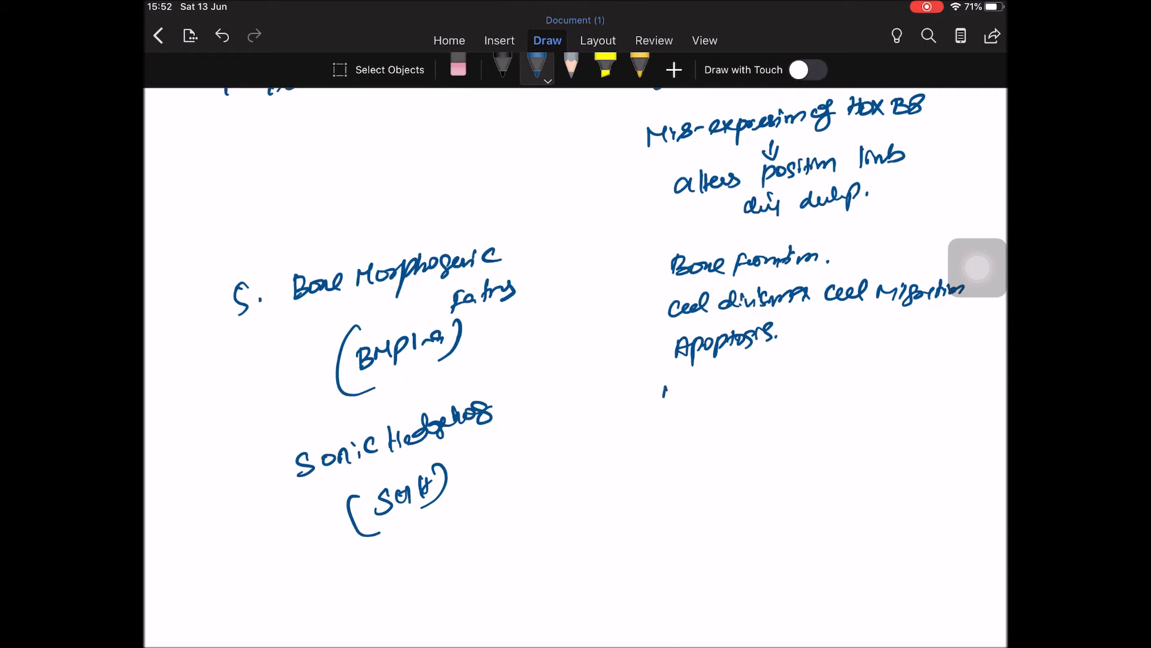
List SHH functions: N.T.F, somite diff, and limb anteroposterior axis.
drag(663, 388, 680, 385)
mouse_move(665, 432)
mouse_down()
mouse_move(651, 448)
mouse_move(762, 422)
mouse_up()
drag(763, 405, 767, 426)
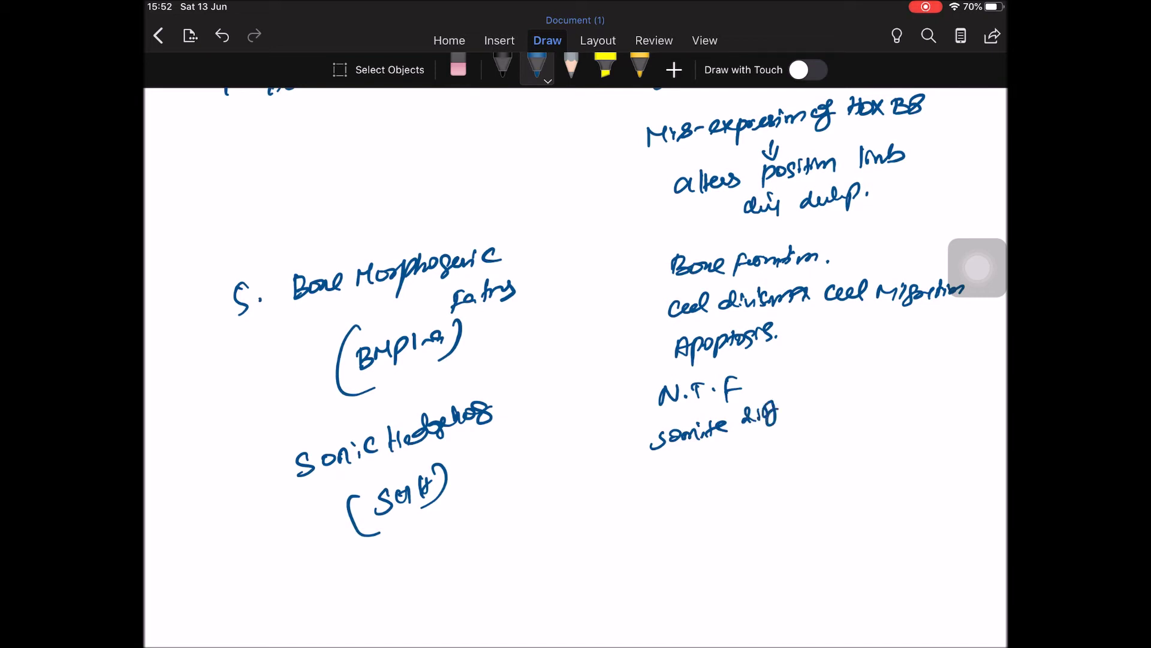
mouse_move(671, 470)
mouse_down()
mouse_move(665, 487)
mouse_move(700, 484)
mouse_up()
mouse_move(697, 469)
mouse_down()
mouse_move(710, 485)
mouse_move(792, 451)
mouse_move(799, 468)
mouse_up()
drag(797, 447, 876, 441)
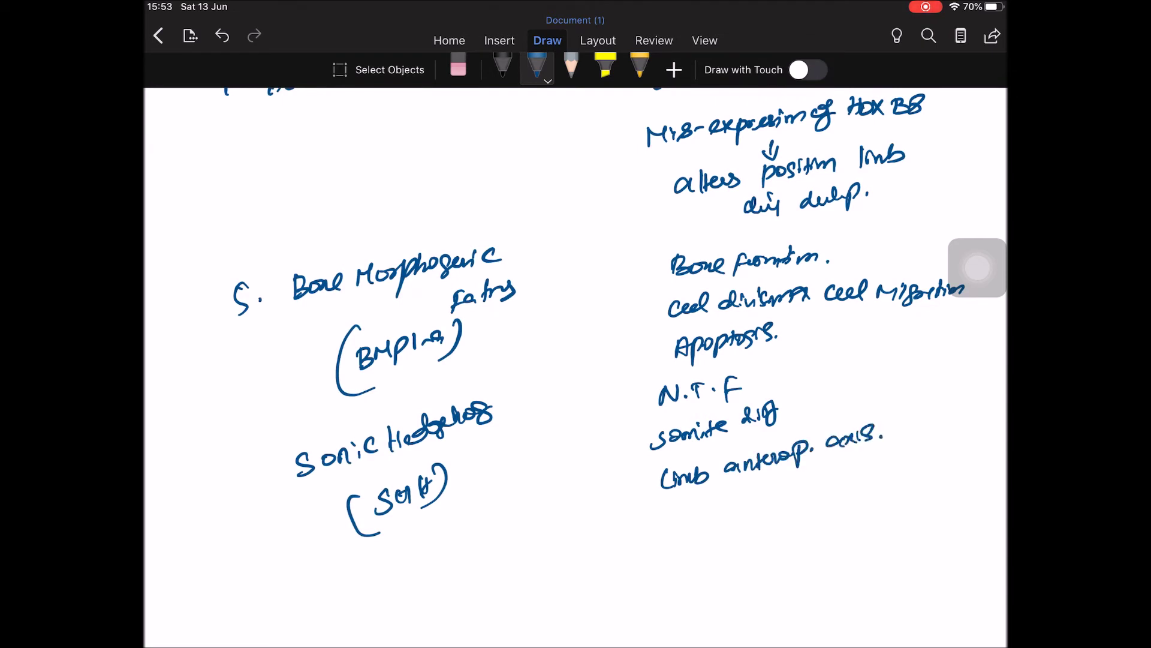
Add a down arrow to SHH and write 'zone of polarizing activity'.
drag(742, 479, 744, 501)
drag(732, 497, 799, 498)
drag(798, 484, 813, 495)
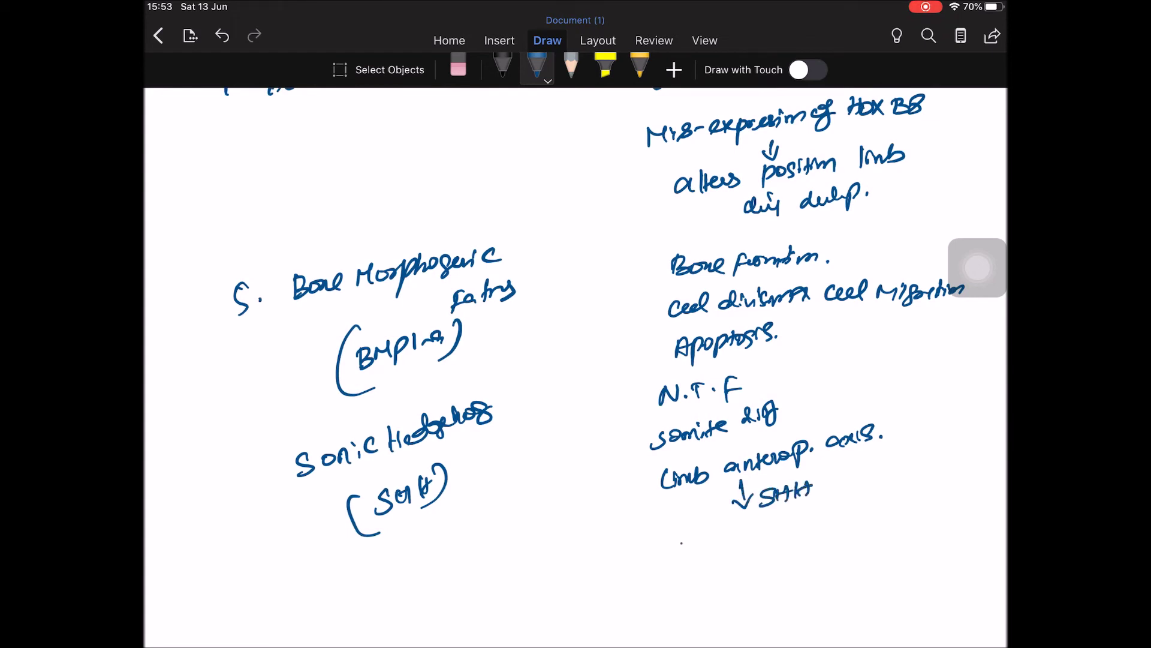
mouse_move(677, 537)
mouse_down()
mouse_move(763, 528)
mouse_move(768, 549)
mouse_up()
mouse_move(788, 517)
mouse_down()
mouse_move(790, 534)
mouse_move(859, 493)
mouse_move(857, 522)
mouse_up()
drag(874, 495, 903, 484)
mouse_move(898, 489)
mouse_down()
mouse_move(926, 464)
mouse_move(941, 494)
mouse_up()
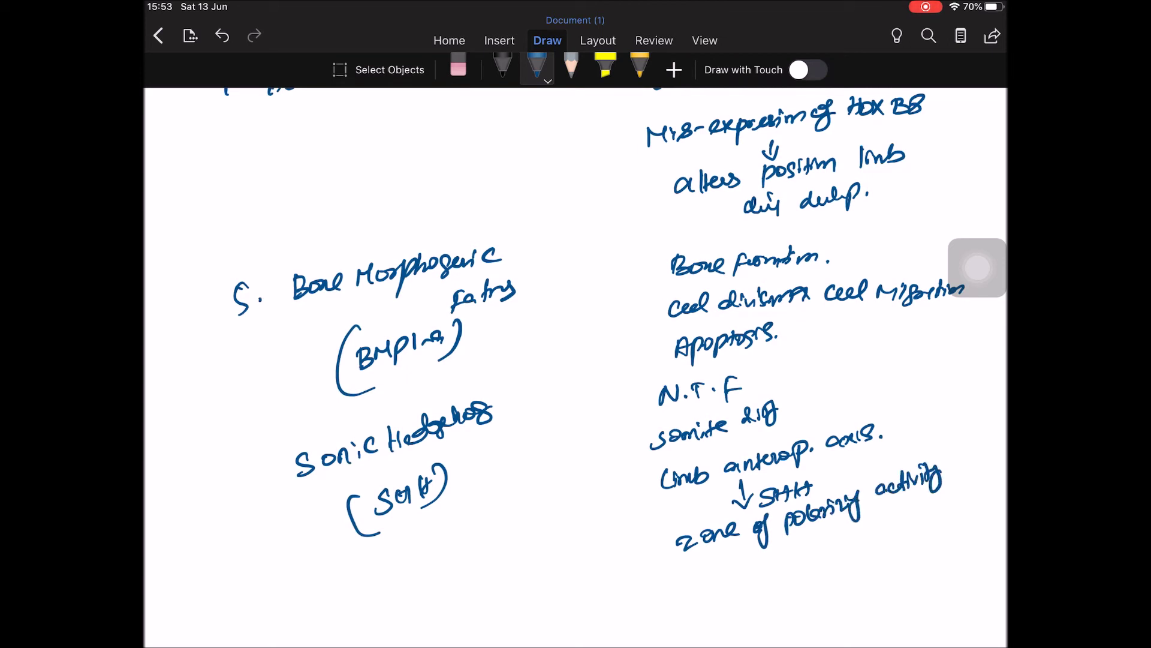
Write '(with A)' under zone of polarizing activity.
drag(796, 539, 792, 561)
mouse_move(801, 544)
mouse_down()
mouse_move(815, 556)
mouse_move(863, 529)
mouse_up()
drag(871, 513, 878, 544)
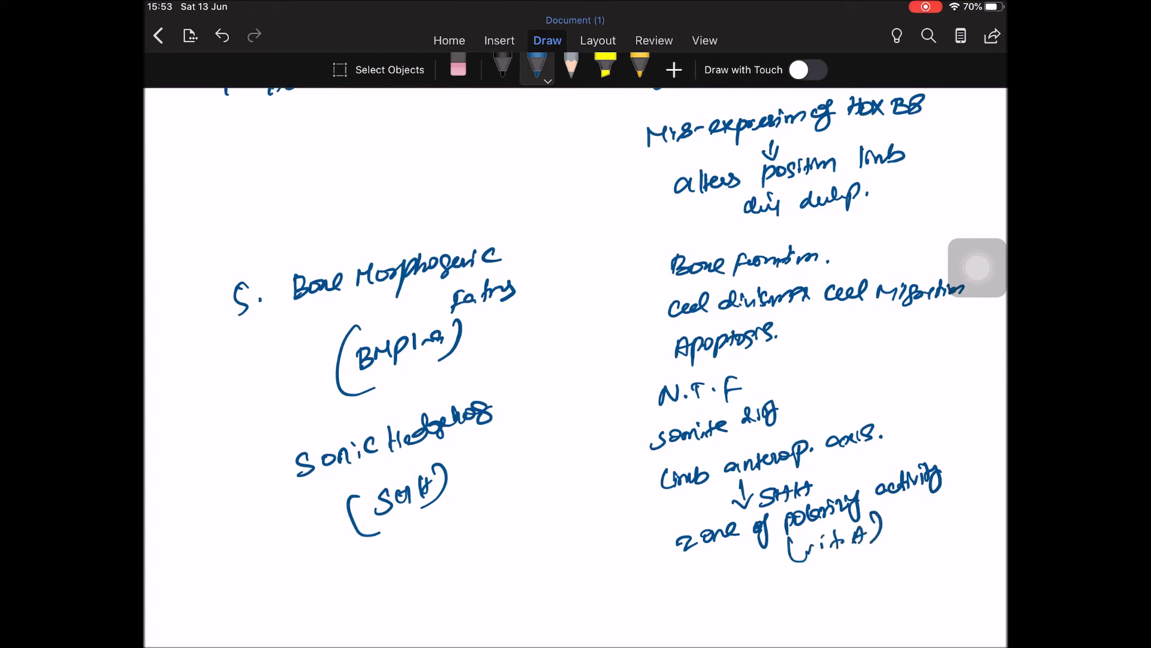
Add an underlined holoprosencephaly note with a down arrow below (SHH).
drag(445, 518, 448, 545)
mouse_move(442, 538)
mouse_down()
mouse_move(477, 556)
mouse_move(525, 525)
mouse_move(526, 542)
mouse_up()
mouse_move(453, 576)
mouse_down()
mouse_move(515, 550)
mouse_move(476, 600)
mouse_move(497, 591)
mouse_up()
mouse_move(497, 569)
mouse_down()
mouse_move(506, 581)
mouse_move(600, 509)
mouse_move(621, 518)
mouse_up()
drag(469, 617, 609, 553)
click(640, 537)
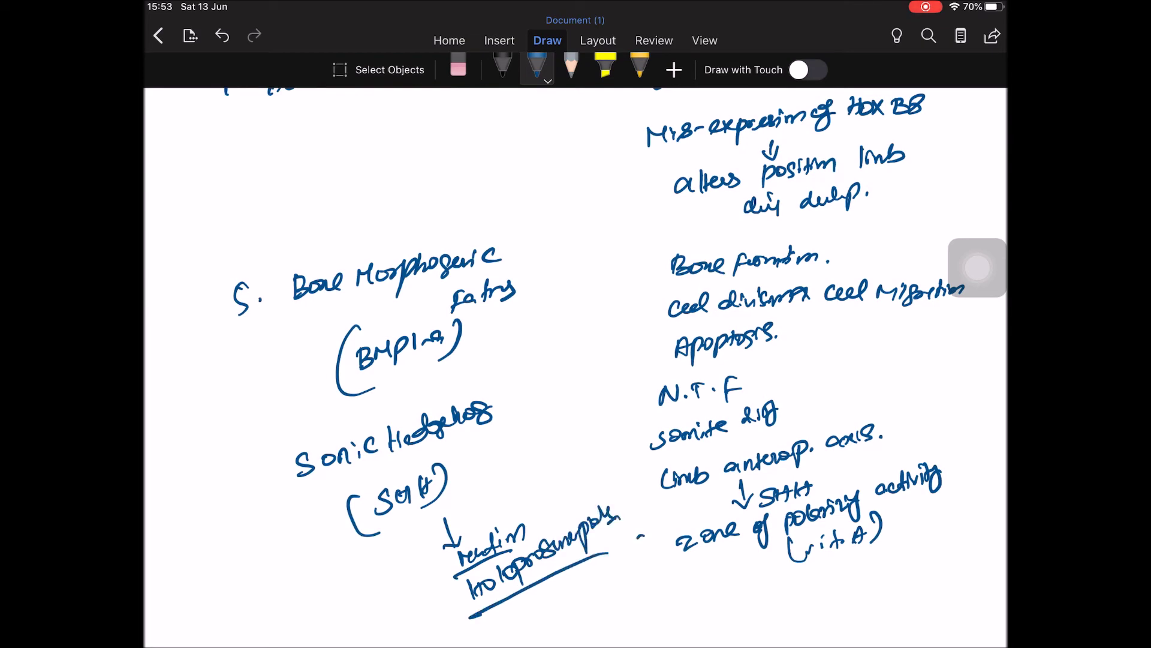
scroll(575, 360, down, 3)
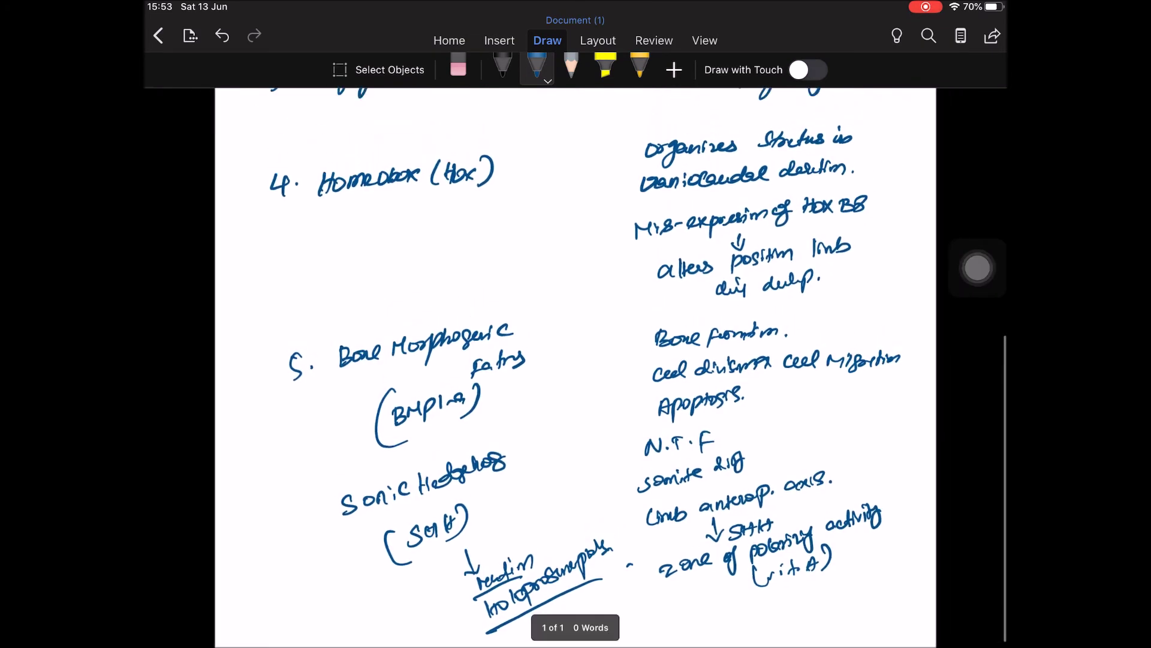
scroll(575, 359, up, 5)
scroll(577, 360, up, 5)
scroll(576, 361, up, 2)
scroll(576, 360, up, 3)
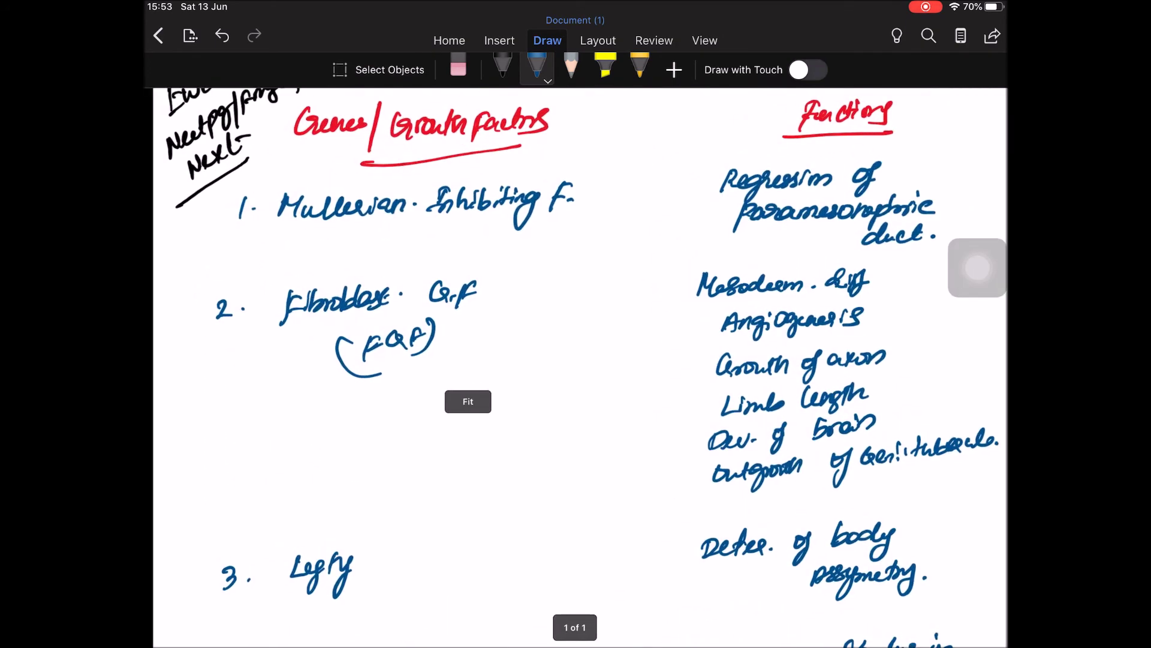
scroll(576, 360, up, 1)
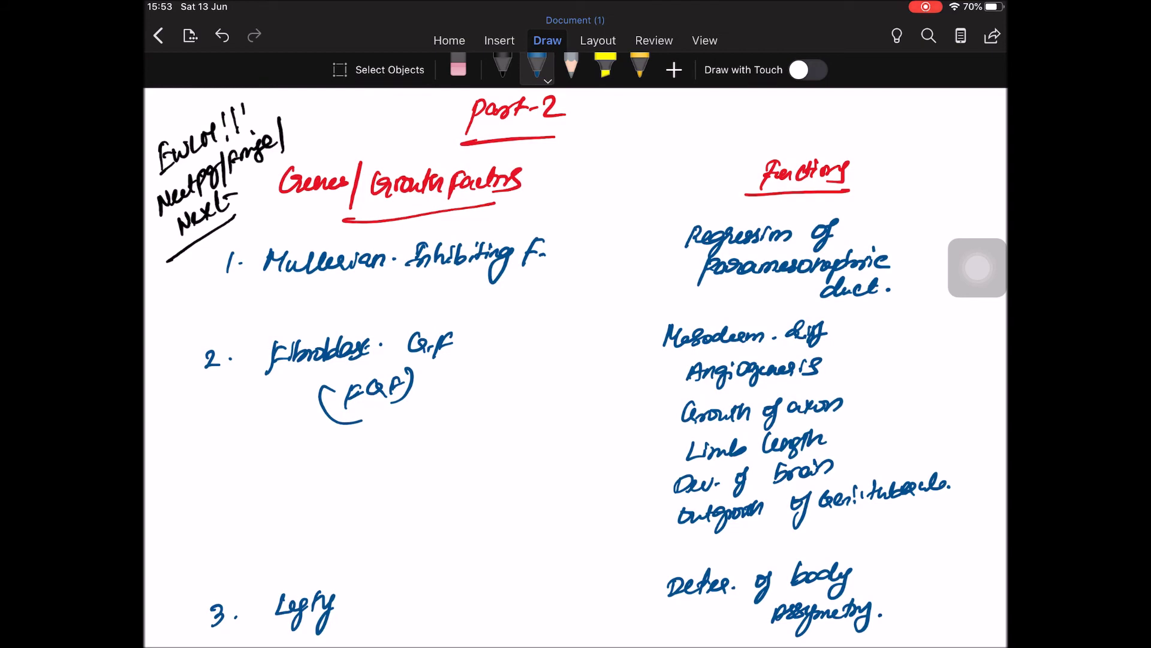
scroll(575, 360, down, 4)
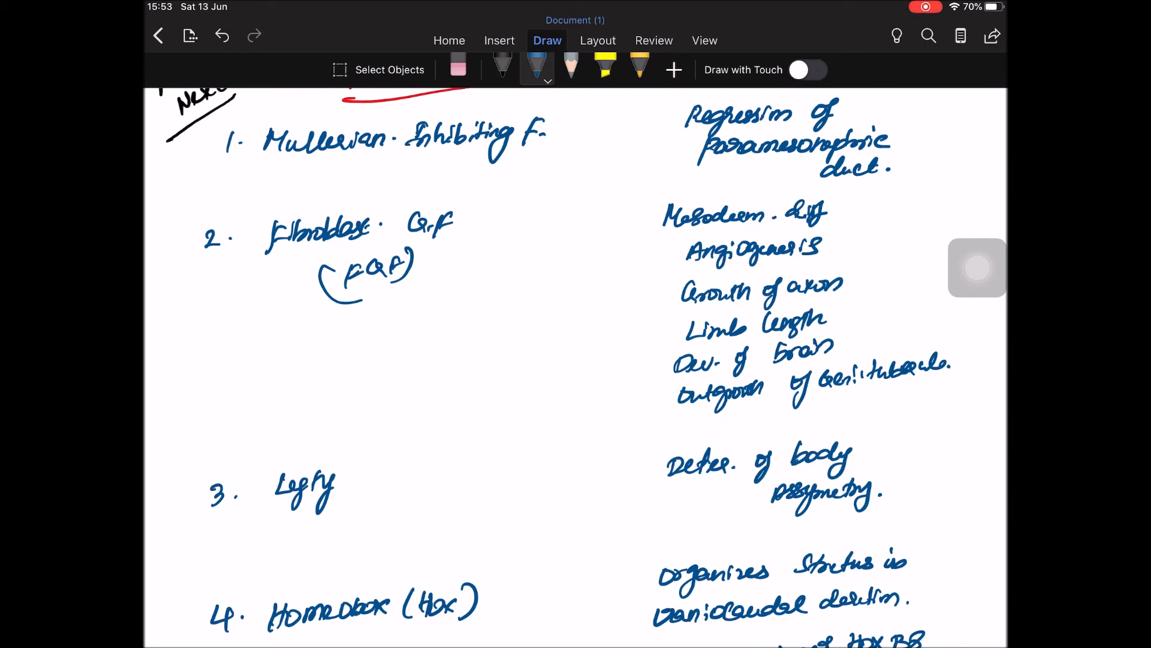
scroll(577, 360, down, 3)
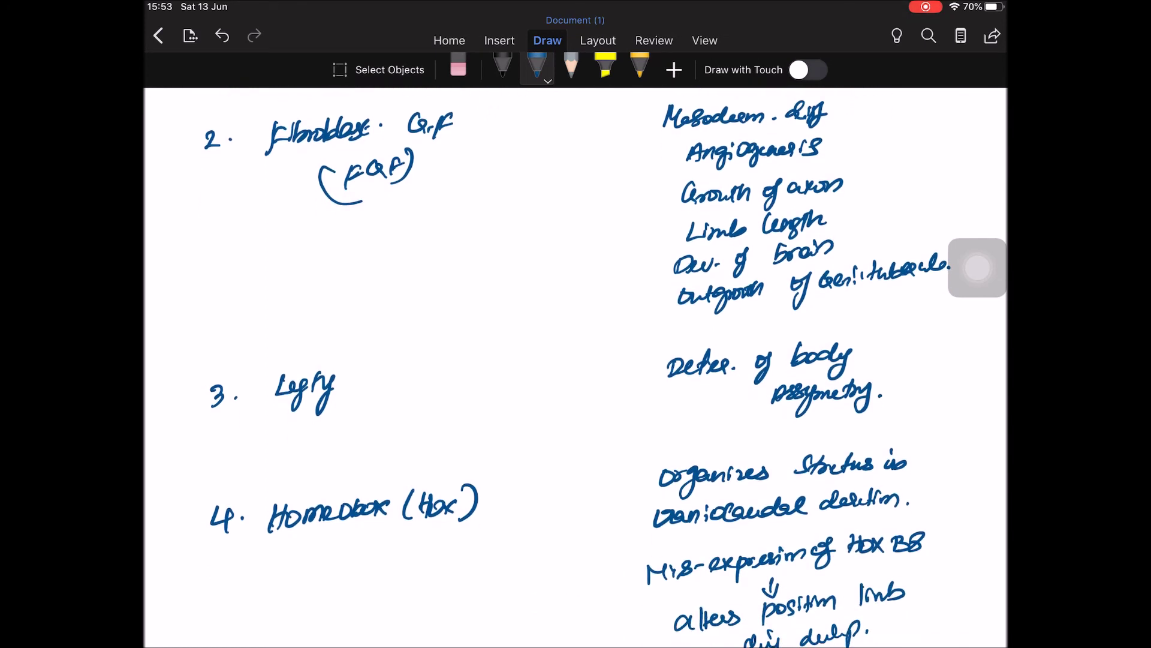
scroll(576, 360, down, 2)
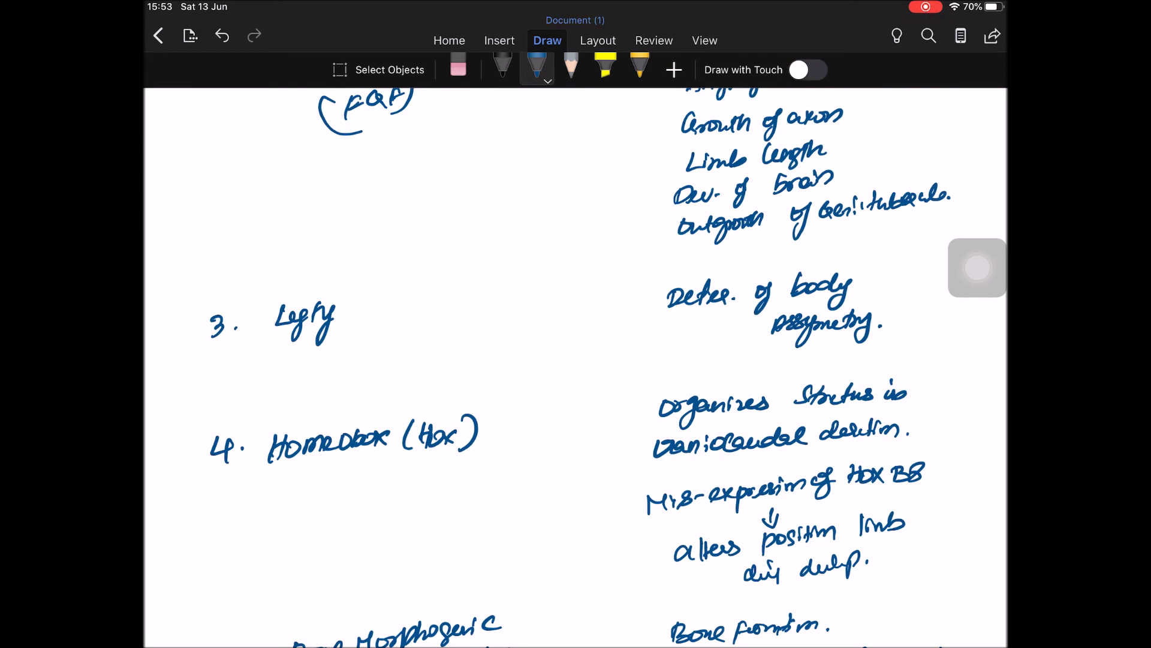
scroll(576, 360, down, 2)
scroll(575, 361, down, 2)
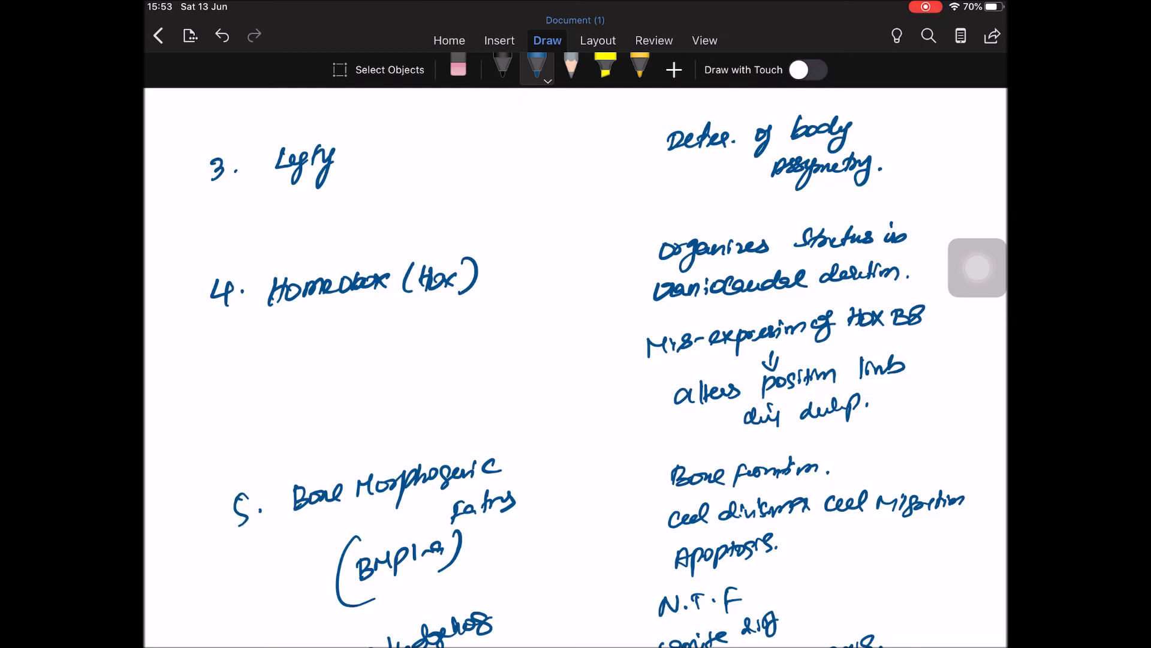
Start underlining 'craniocaudal direction' in the Hox function notes.
drag(678, 315, 828, 296)
Arrow Homeobox to Mis-expression, underline HOX B8 and (BMP1a), tick Bone formation.
mouse_move(510, 311)
mouse_down()
mouse_move(544, 348)
mouse_move(611, 351)
mouse_up()
drag(589, 335, 589, 369)
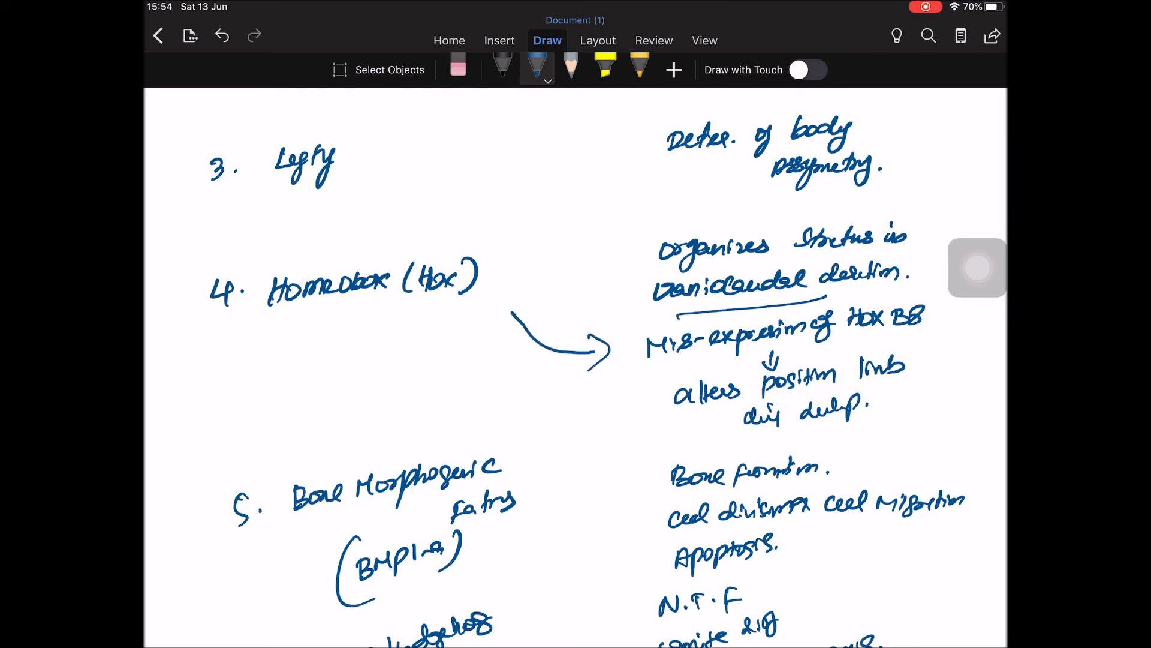
drag(839, 344, 903, 334)
scroll(577, 367, down, 1)
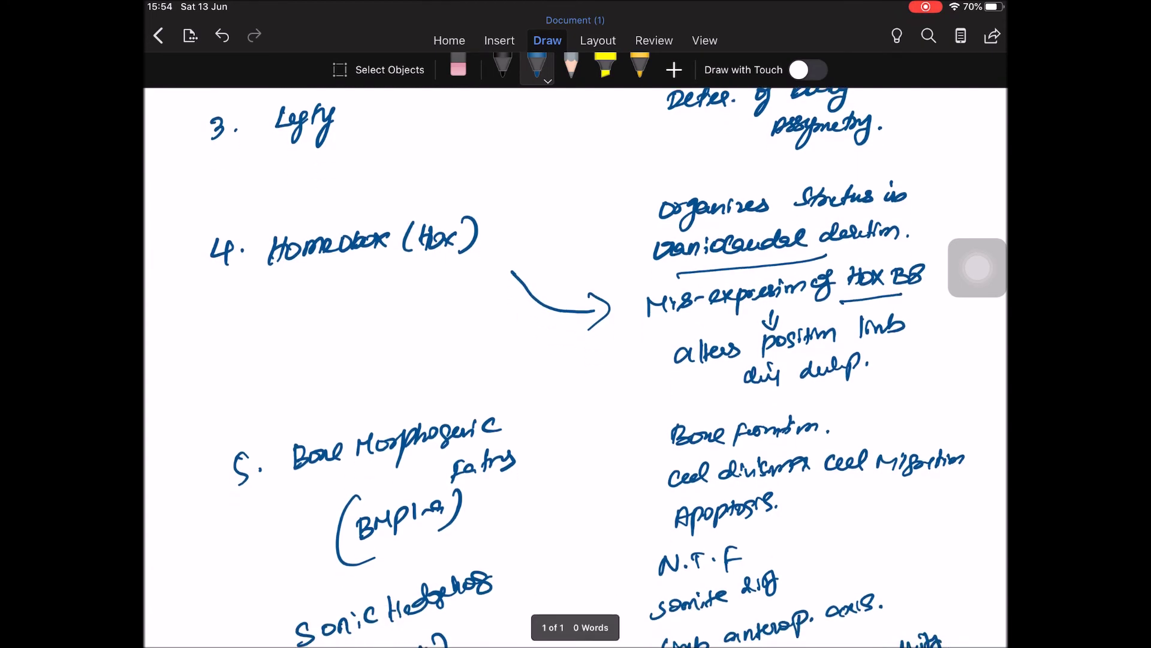
scroll(576, 367, down, 1)
scroll(577, 368, down, 2)
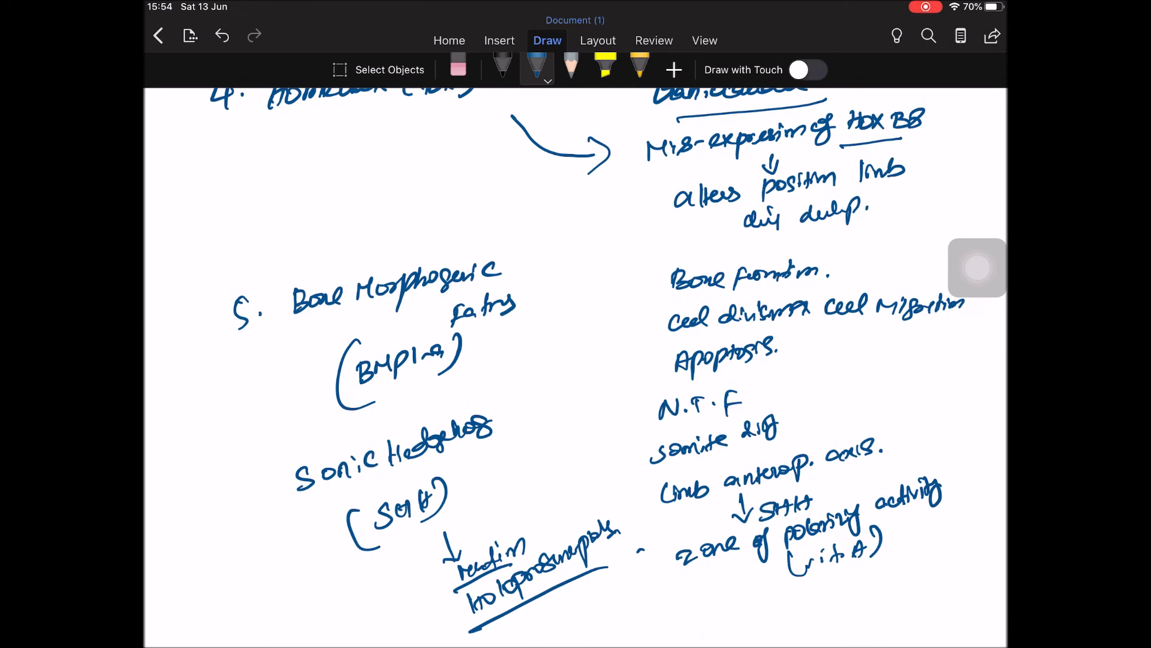
drag(388, 403, 472, 372)
drag(830, 270, 861, 248)
scroll(576, 367, down, 1)
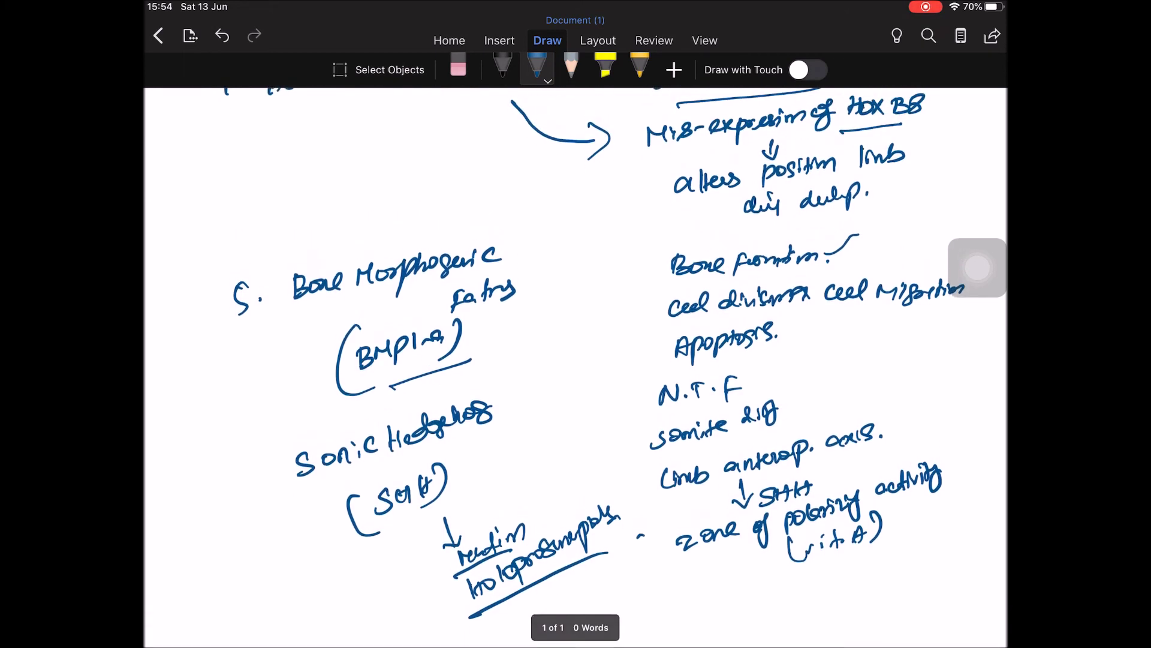
drag(259, 464, 337, 405)
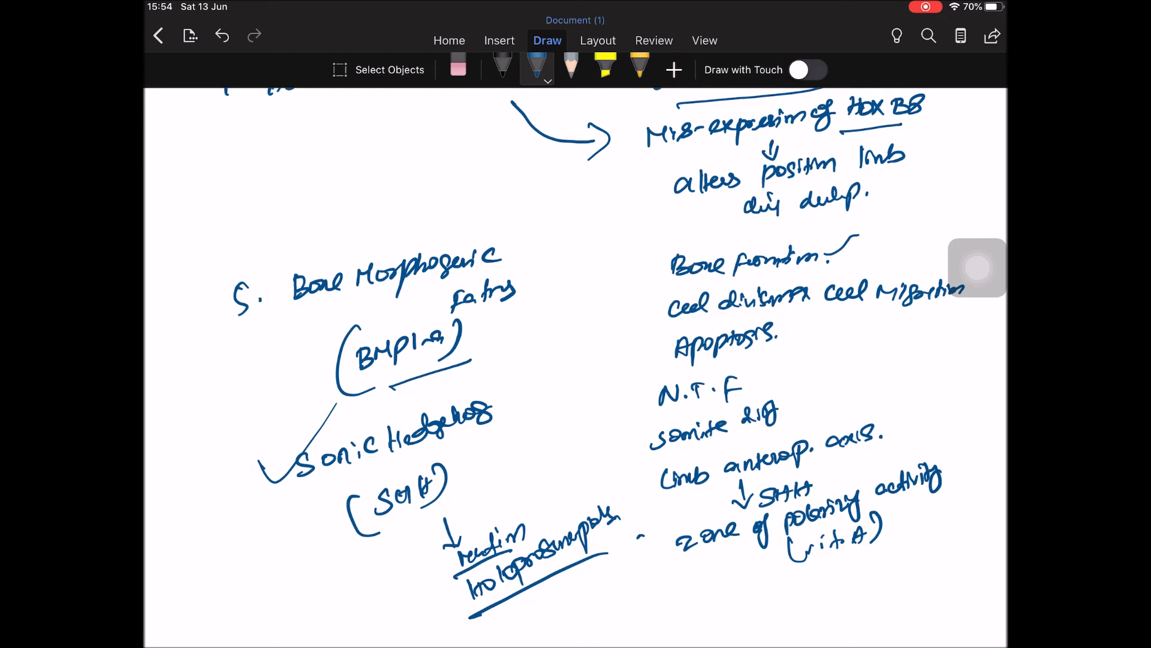
Tick N.T.F, somite diff, limb axis and SHH.
drag(766, 369, 805, 350)
drag(789, 412, 820, 379)
drag(887, 424, 908, 400)
drag(821, 484, 844, 460)
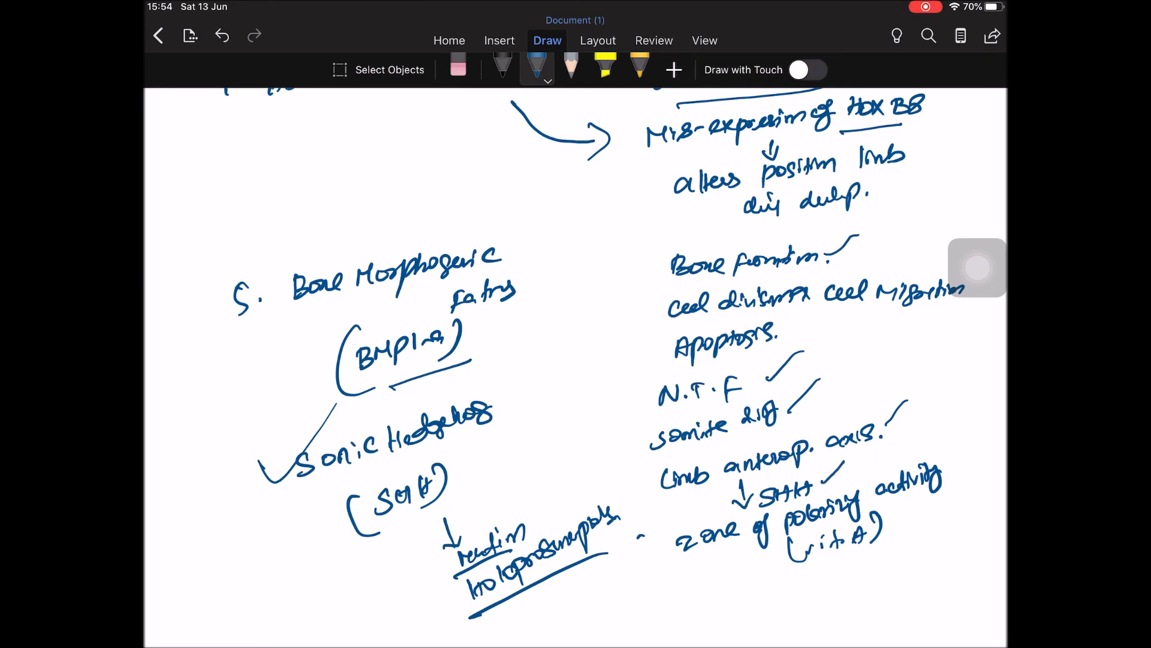
Underline 'zone of polarizing activity' and '(with A)', then open Control Center.
drag(711, 558, 911, 491)
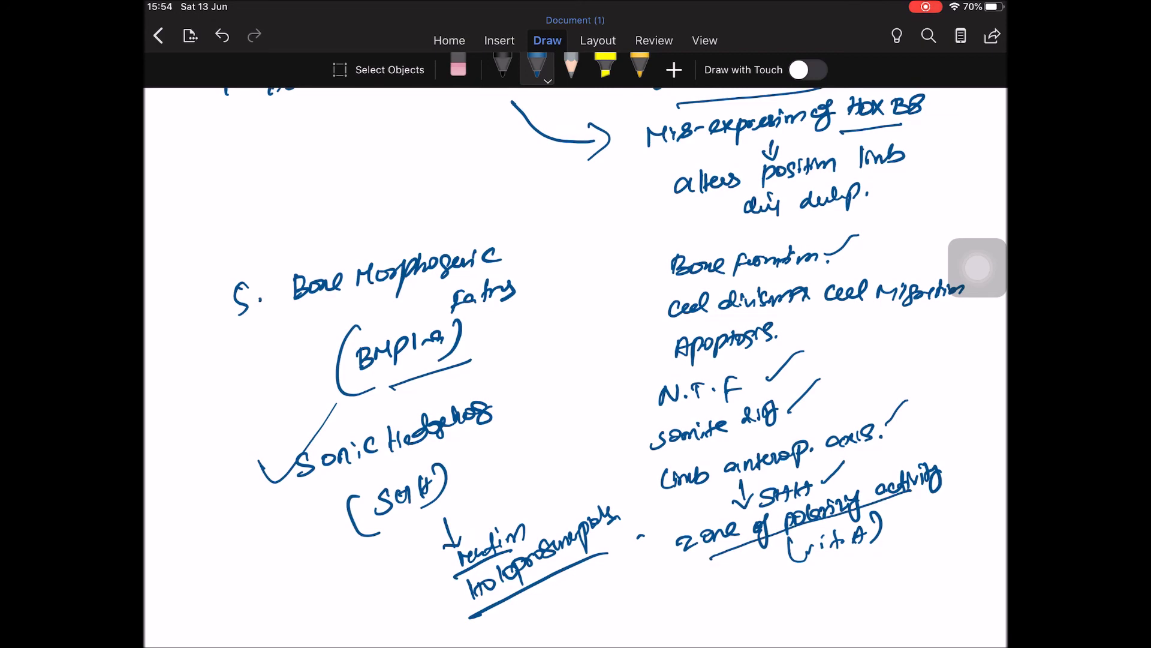
drag(772, 589, 895, 536)
scroll(576, 360, up, 5)
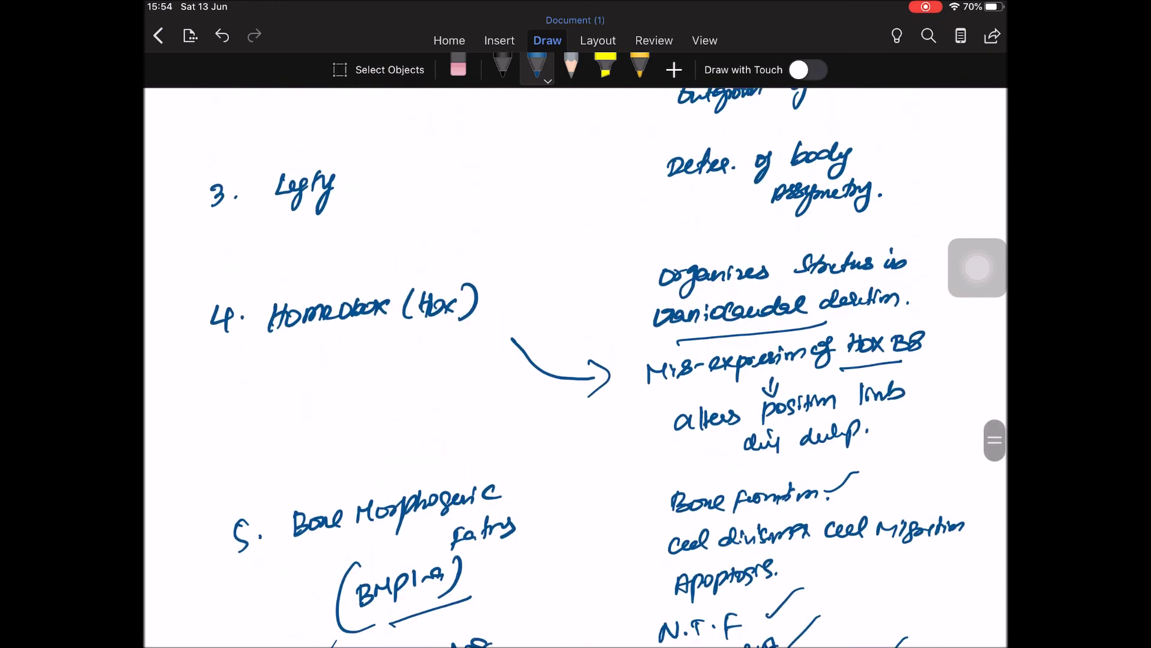
scroll(577, 359, up, 5)
scroll(575, 360, up, 3)
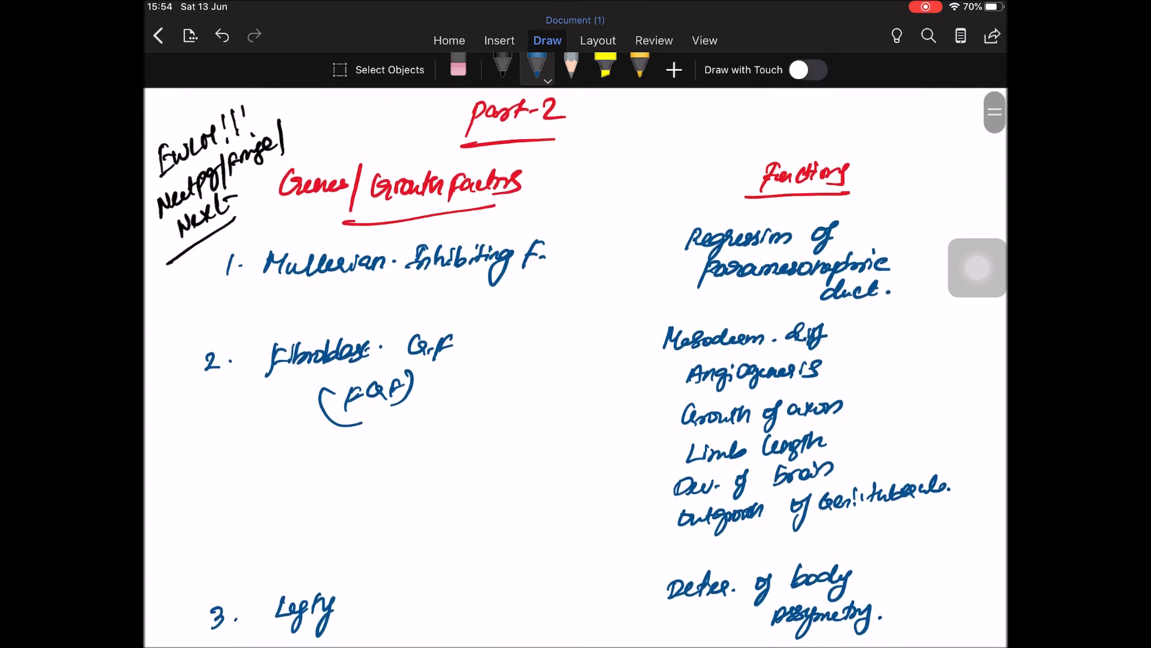
drag(972, 5, 972, 270)
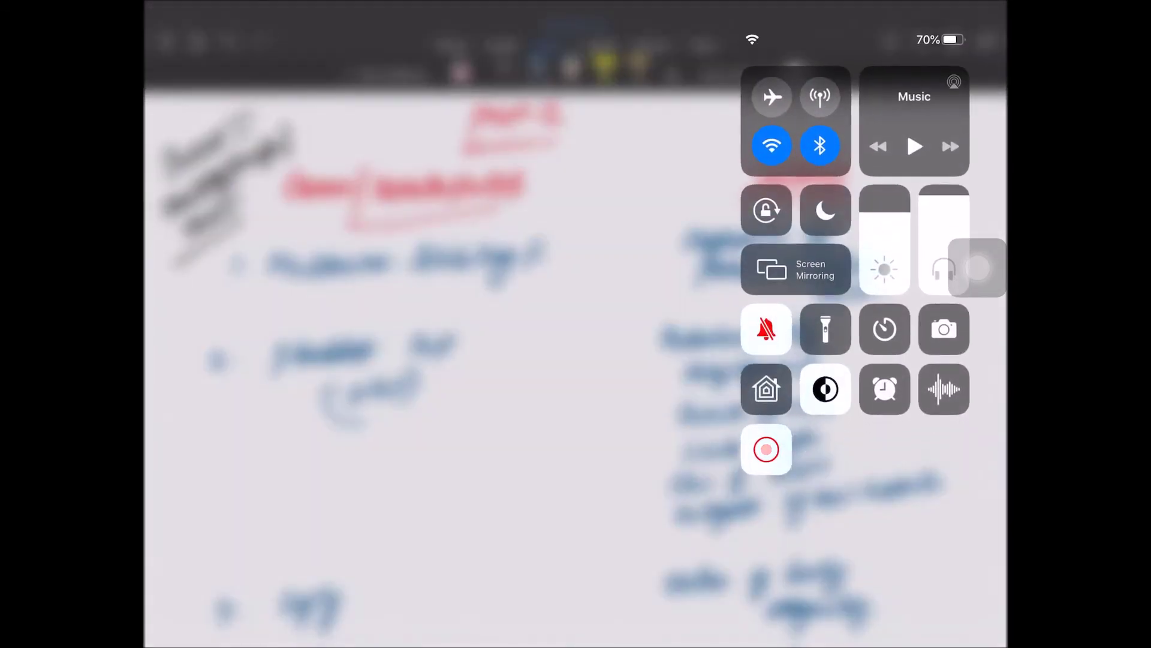